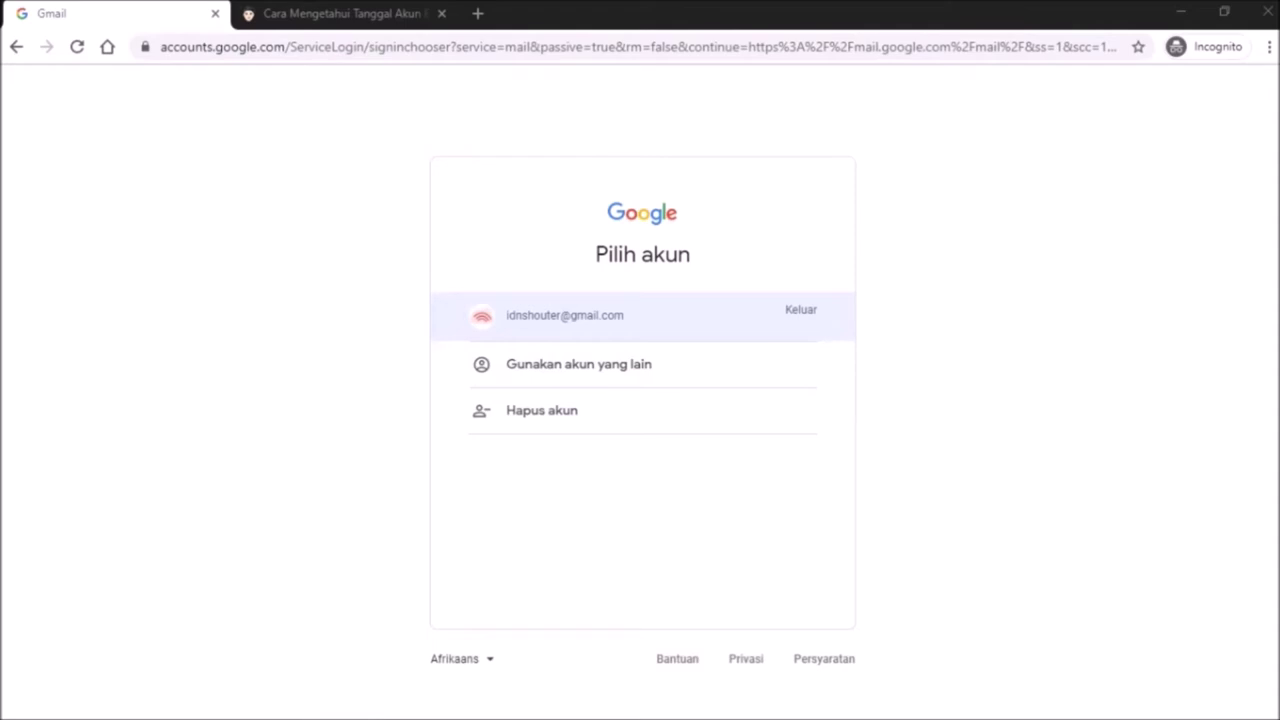
Sign in with the listed Google account by entering its password.
left_click(717, 330)
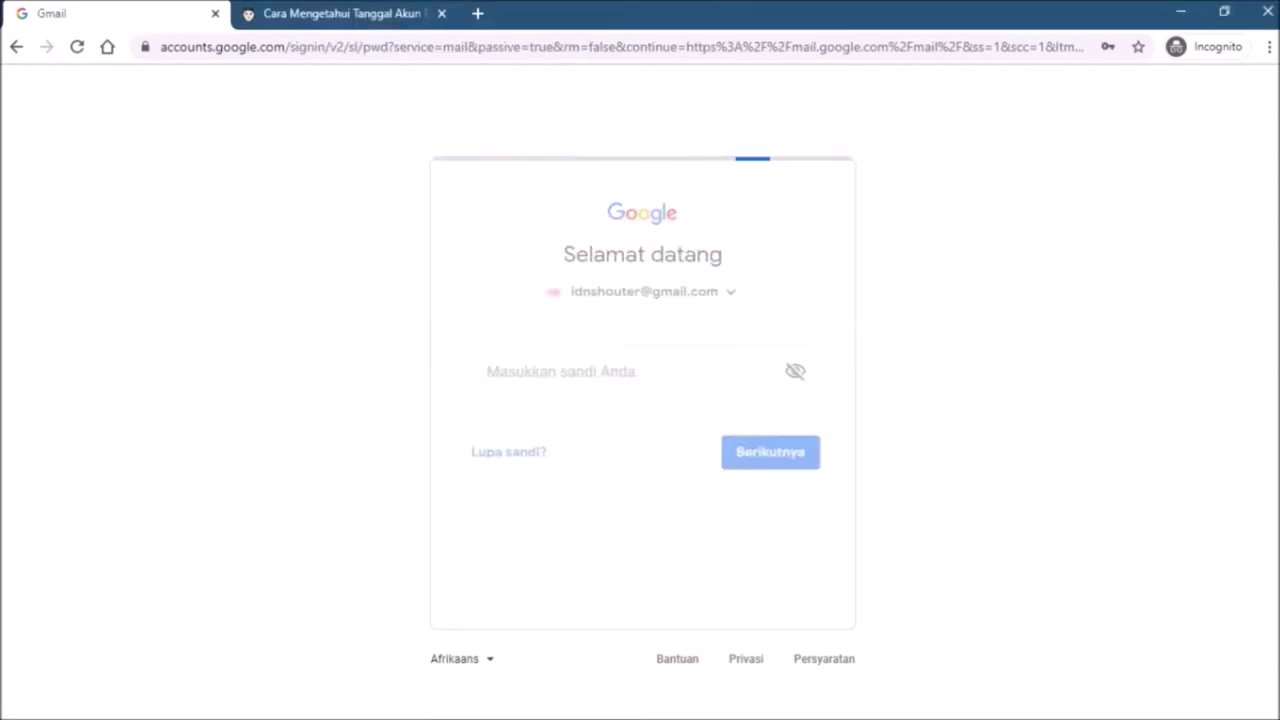
left_click(623, 366)
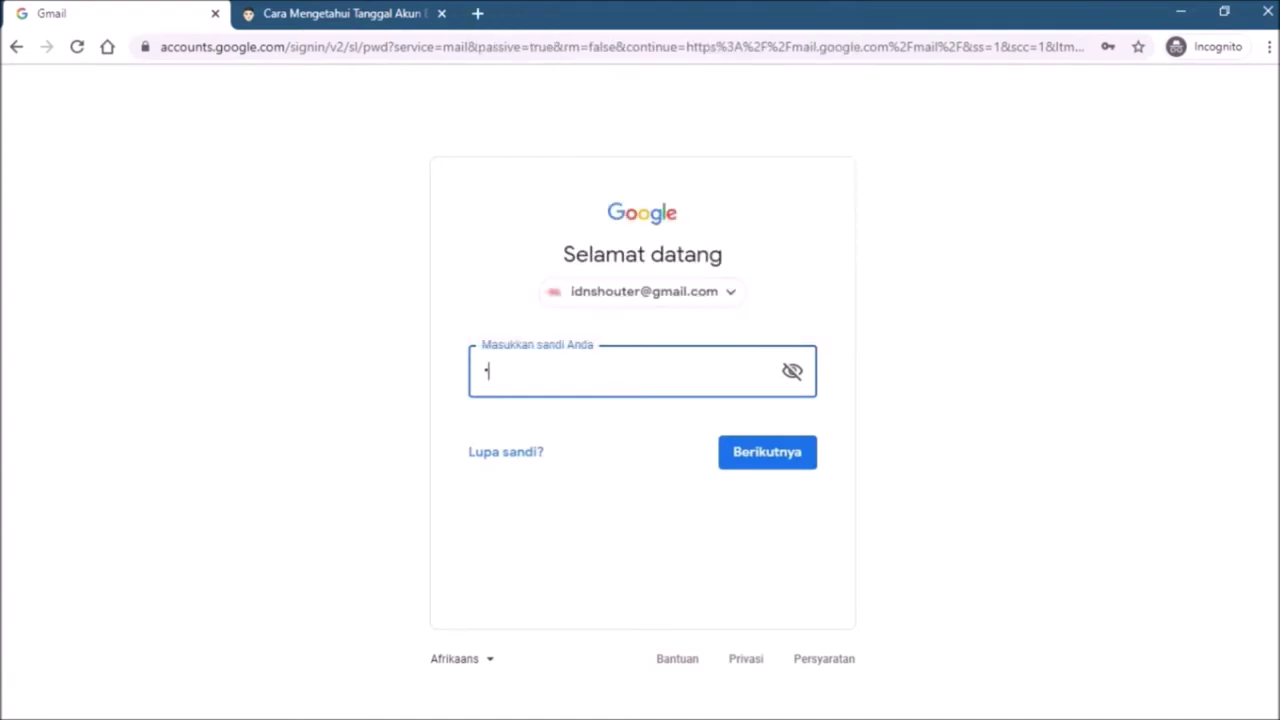
key("Return")
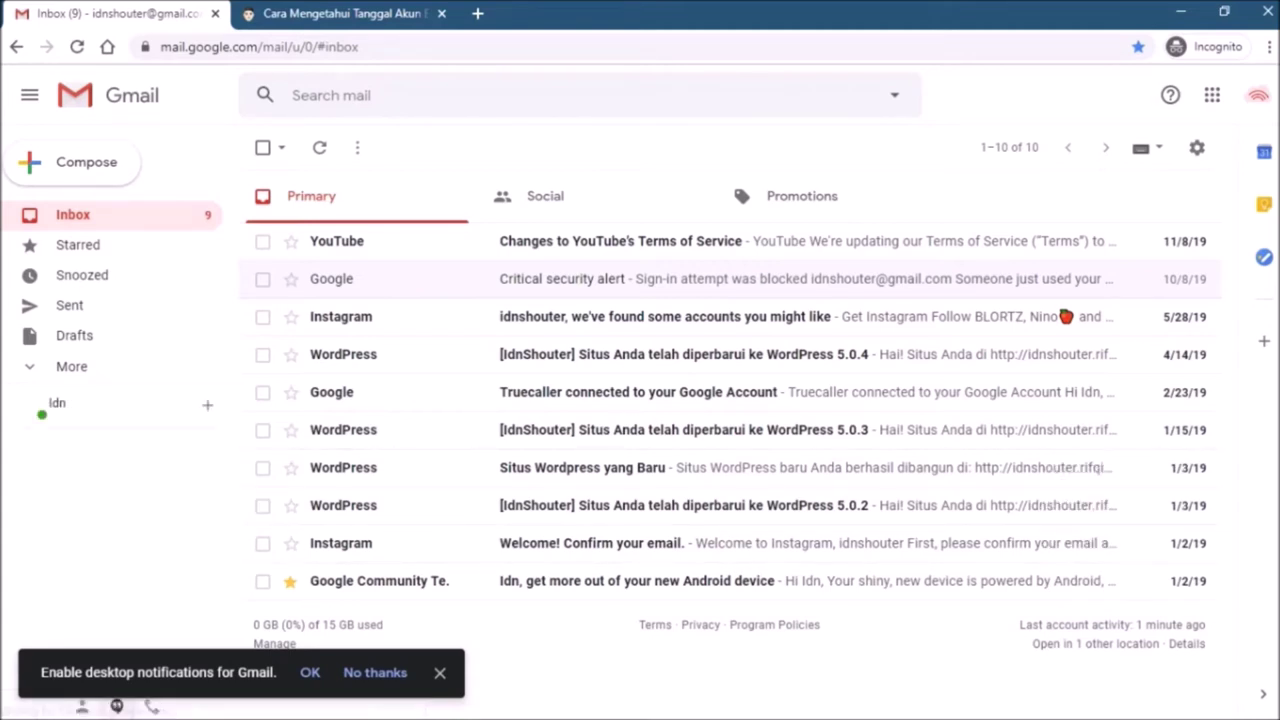
left_click(1005, 147)
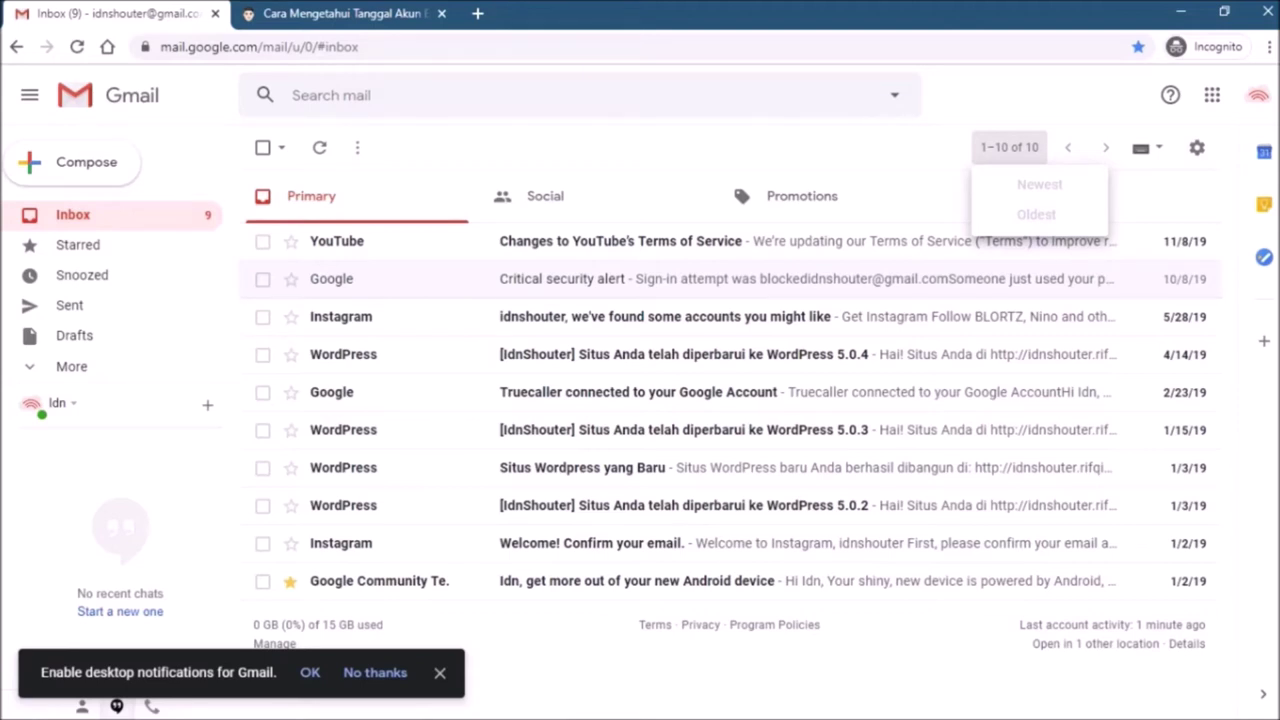
left_click(920, 205)
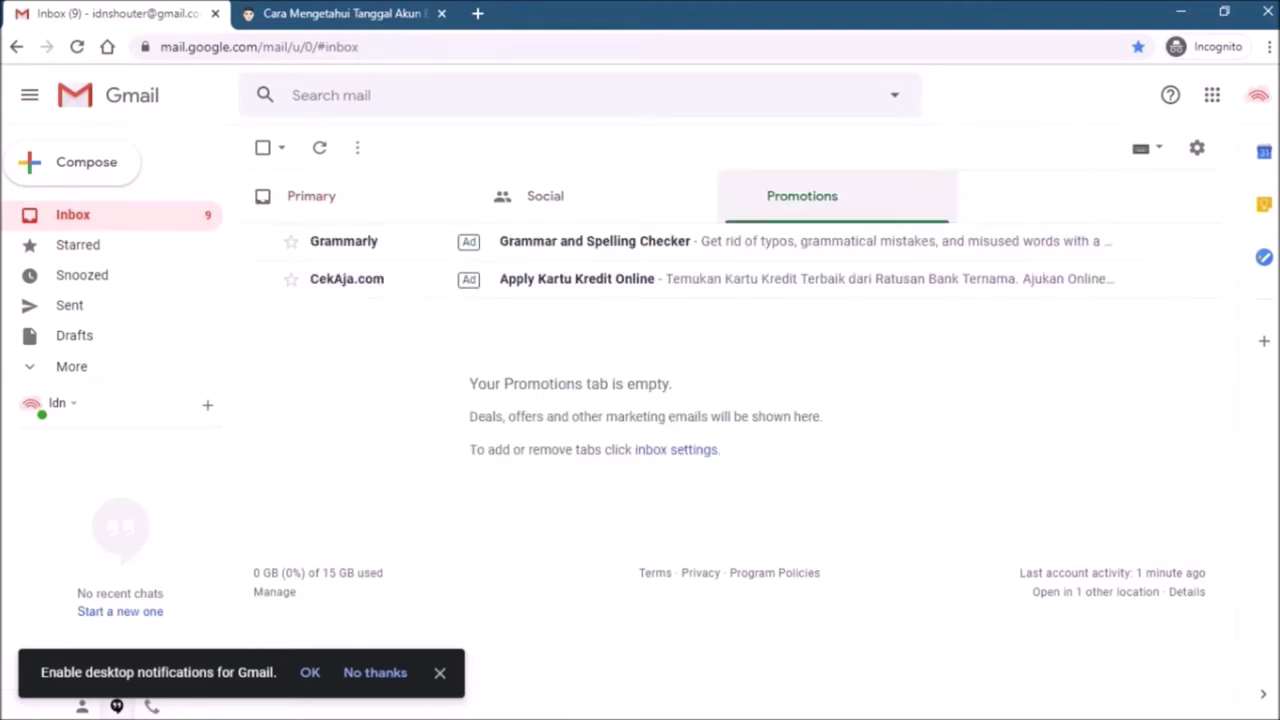
left_click(335, 196)
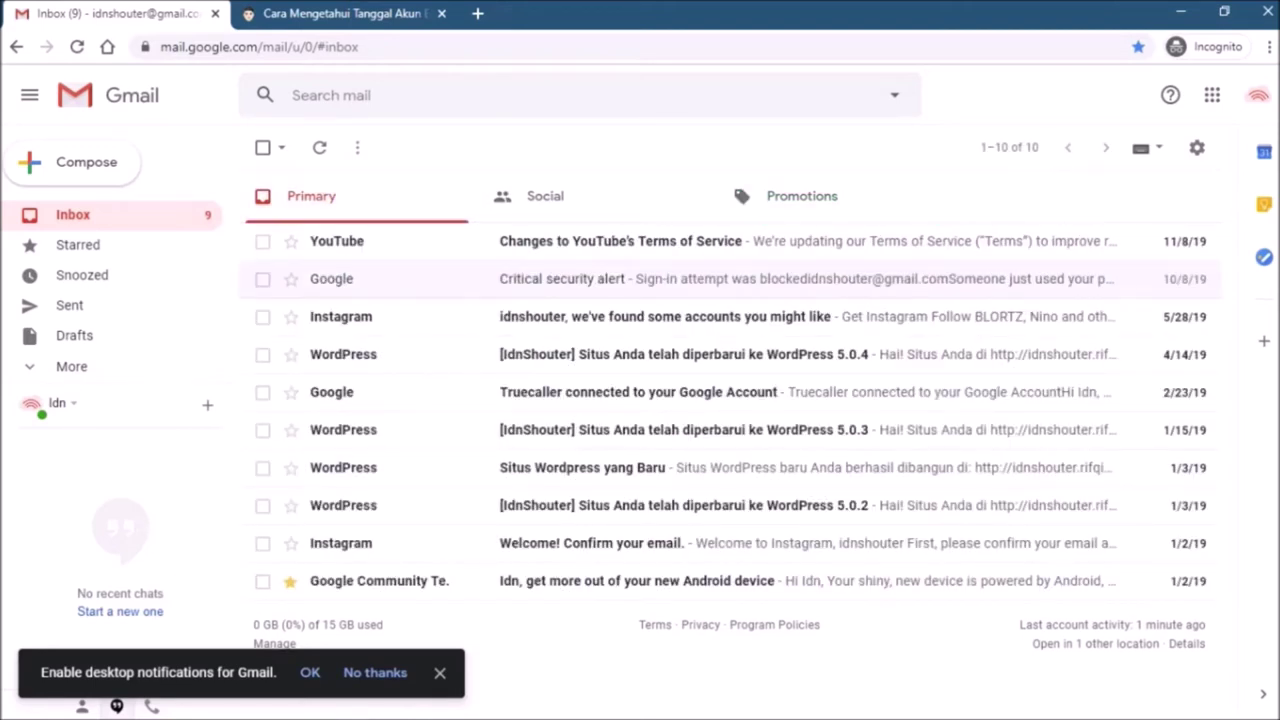
left_click(694, 96)
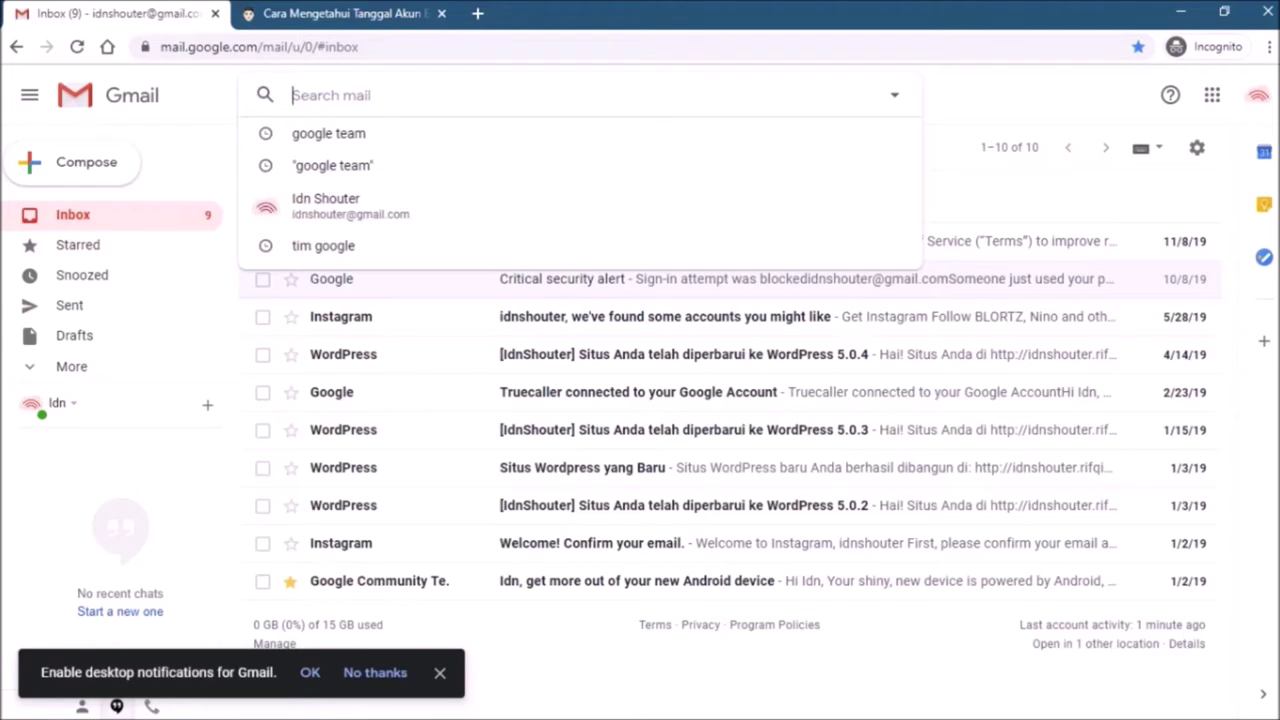
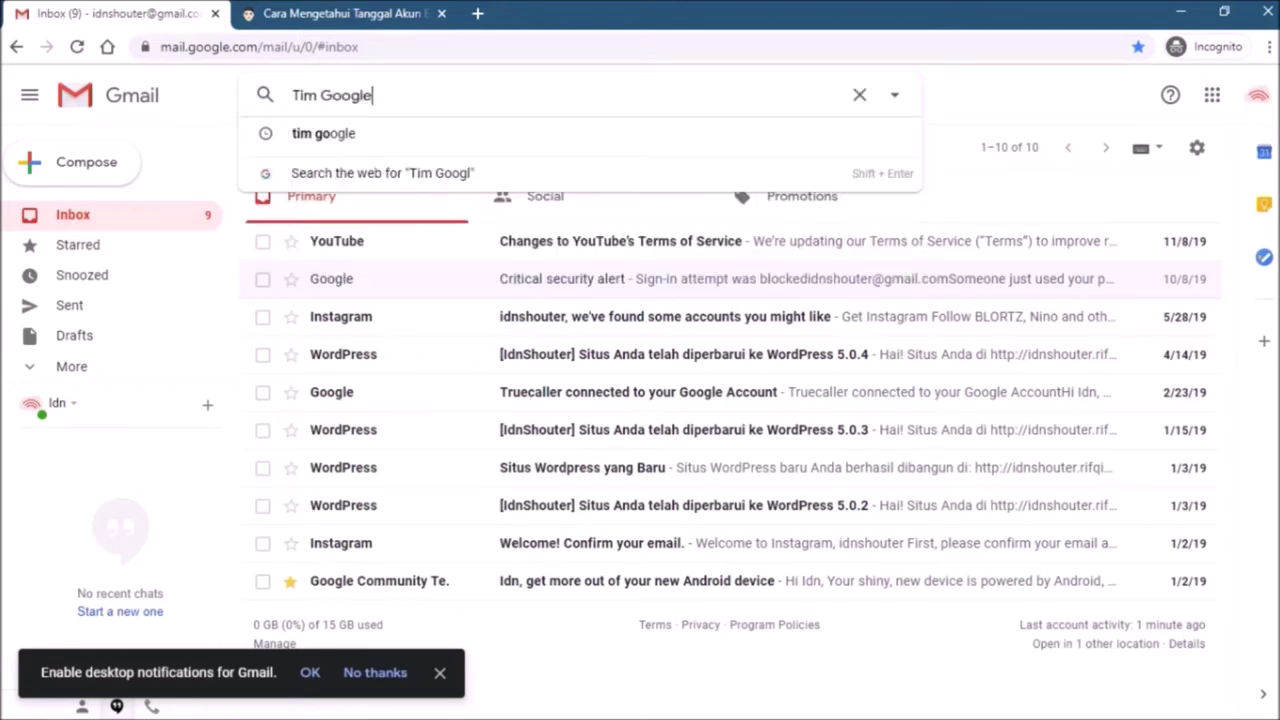
key("Return")
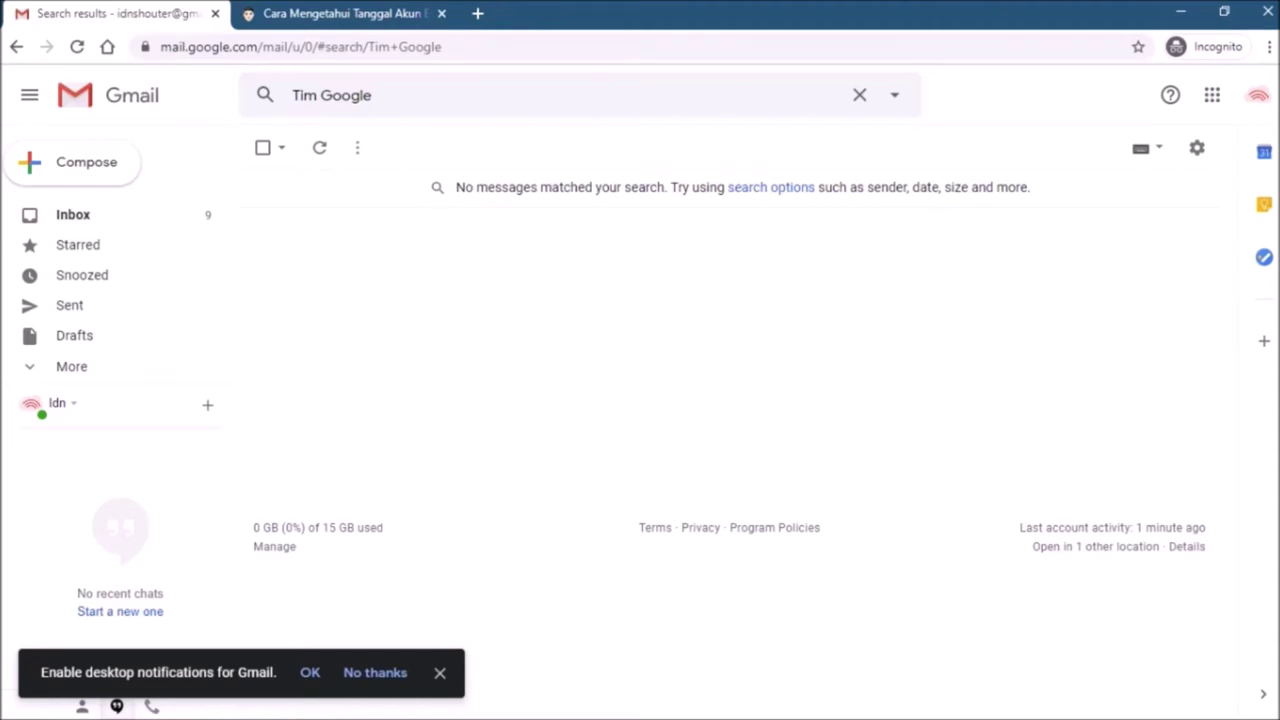
left_click(740, 94)
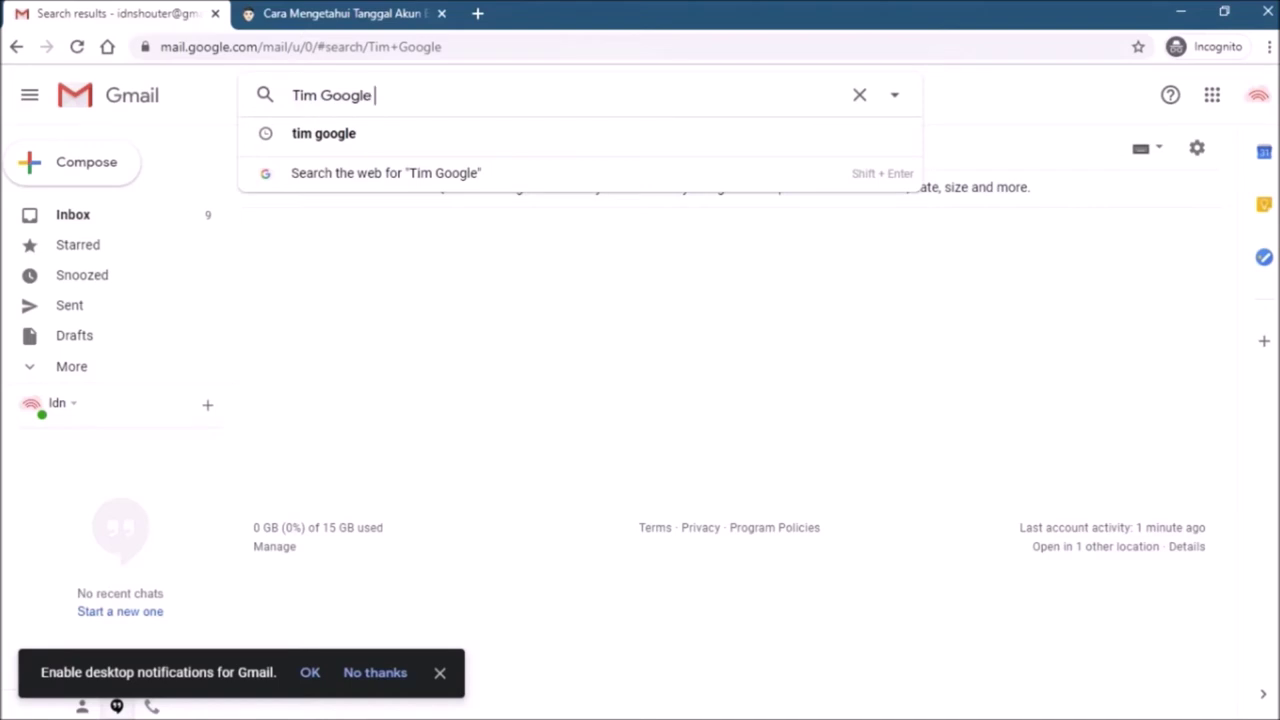
key("ctrl+a")
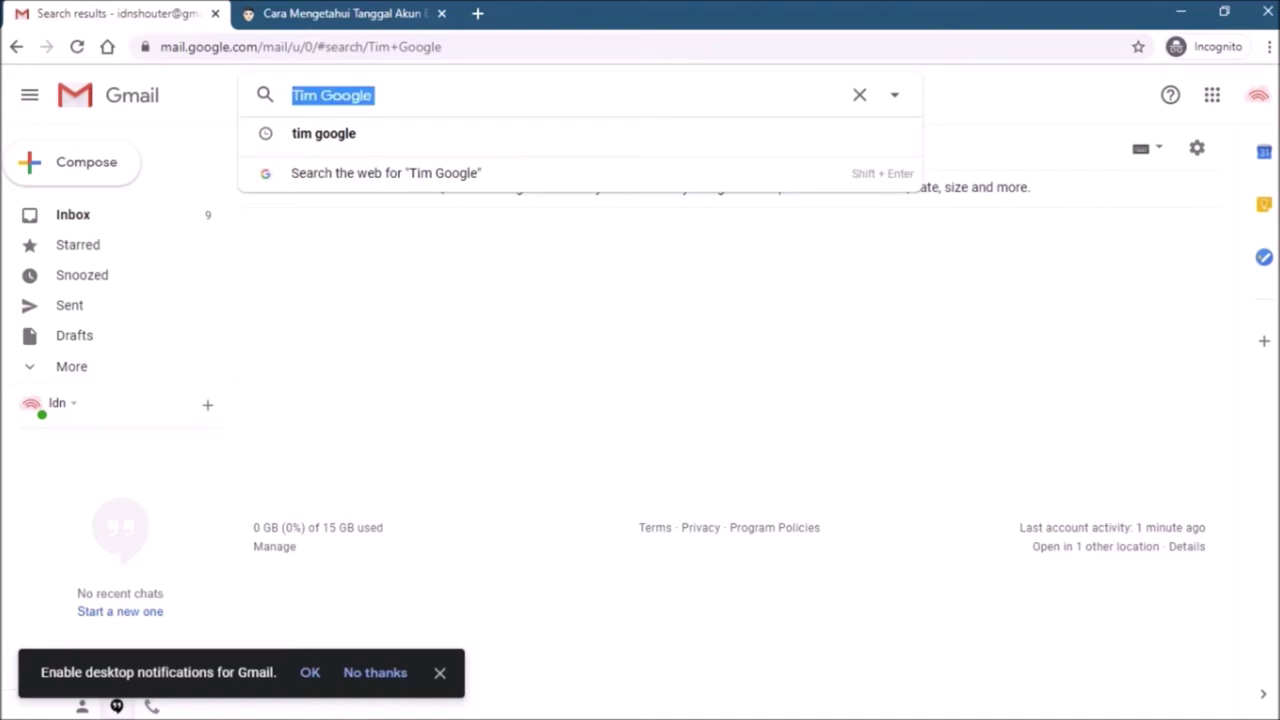
type("Google Team")
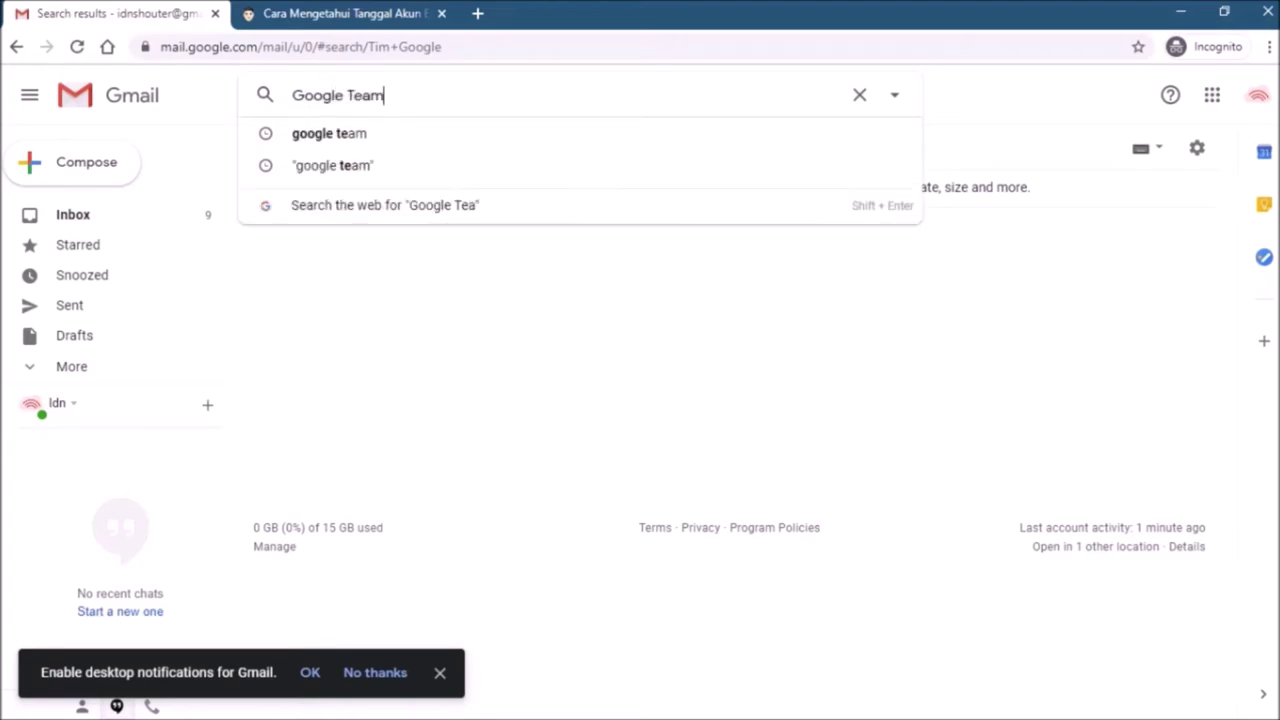
key("Return")
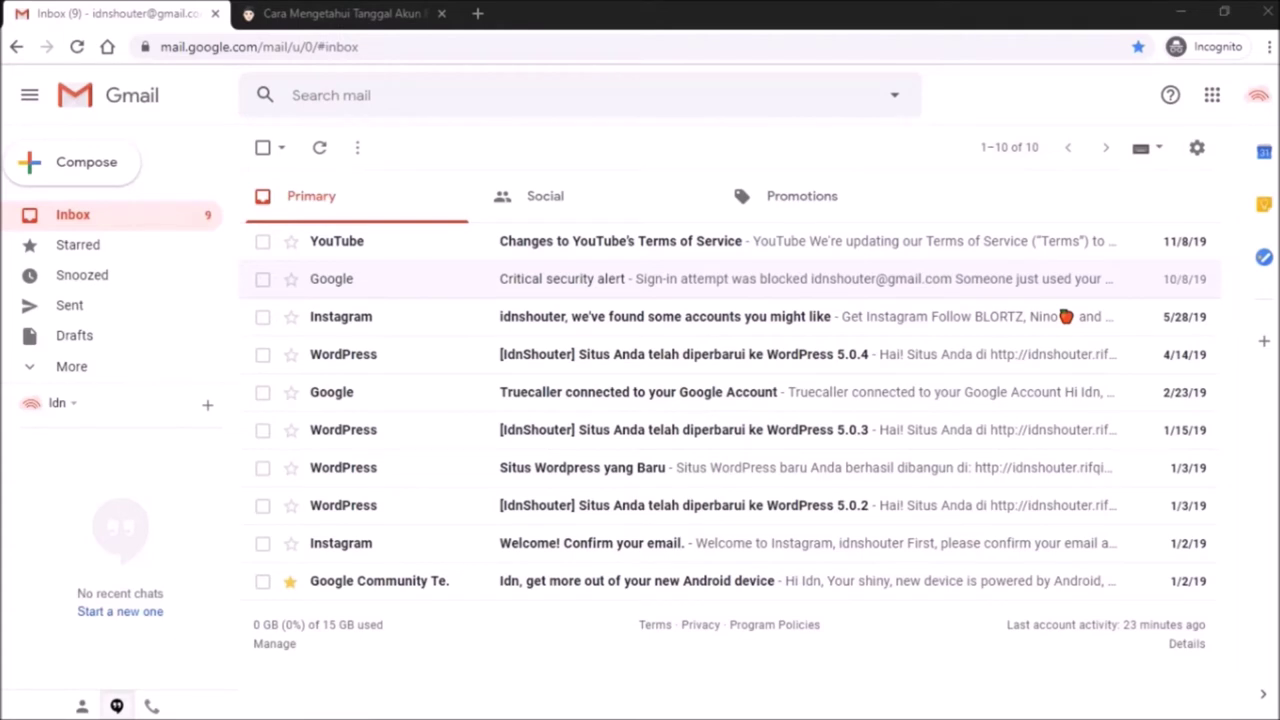
In Gmail's Forwarding and POP/IMAP settings, select Enable POP for all mail and save.
left_click(1197, 147)
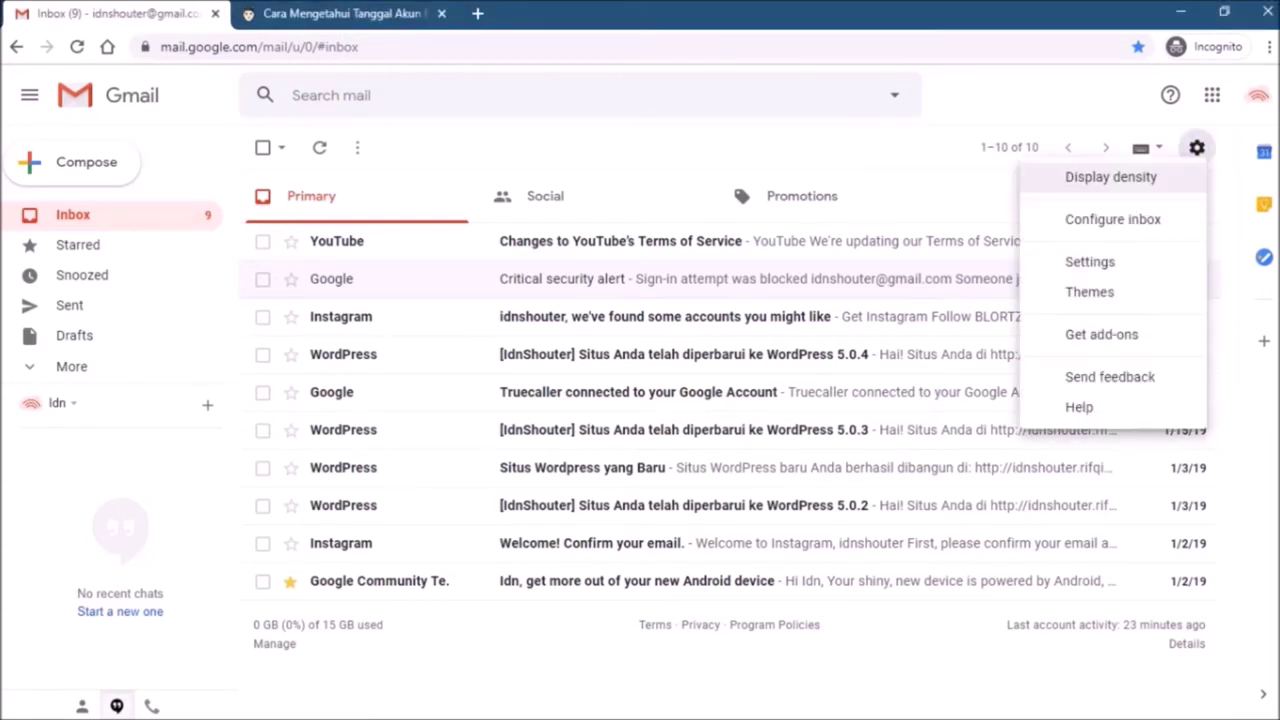
left_click(1103, 261)
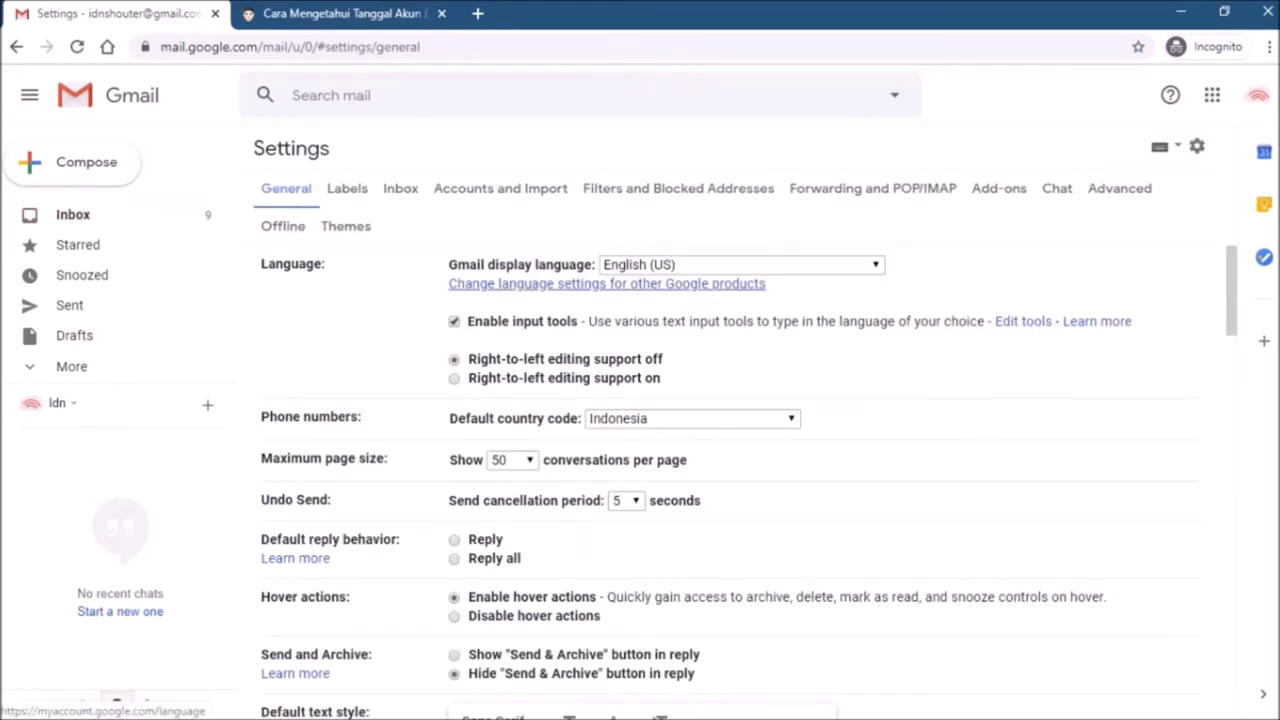
left_click(849, 192)
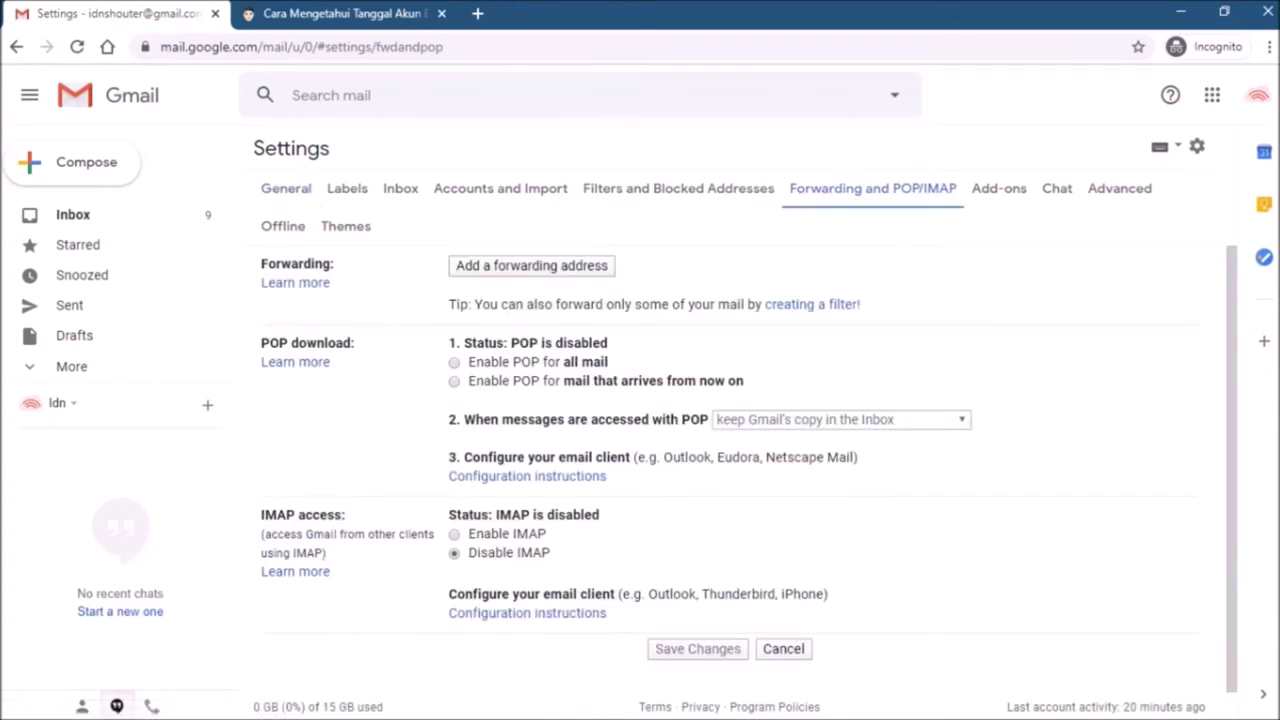
double_click(580, 343)
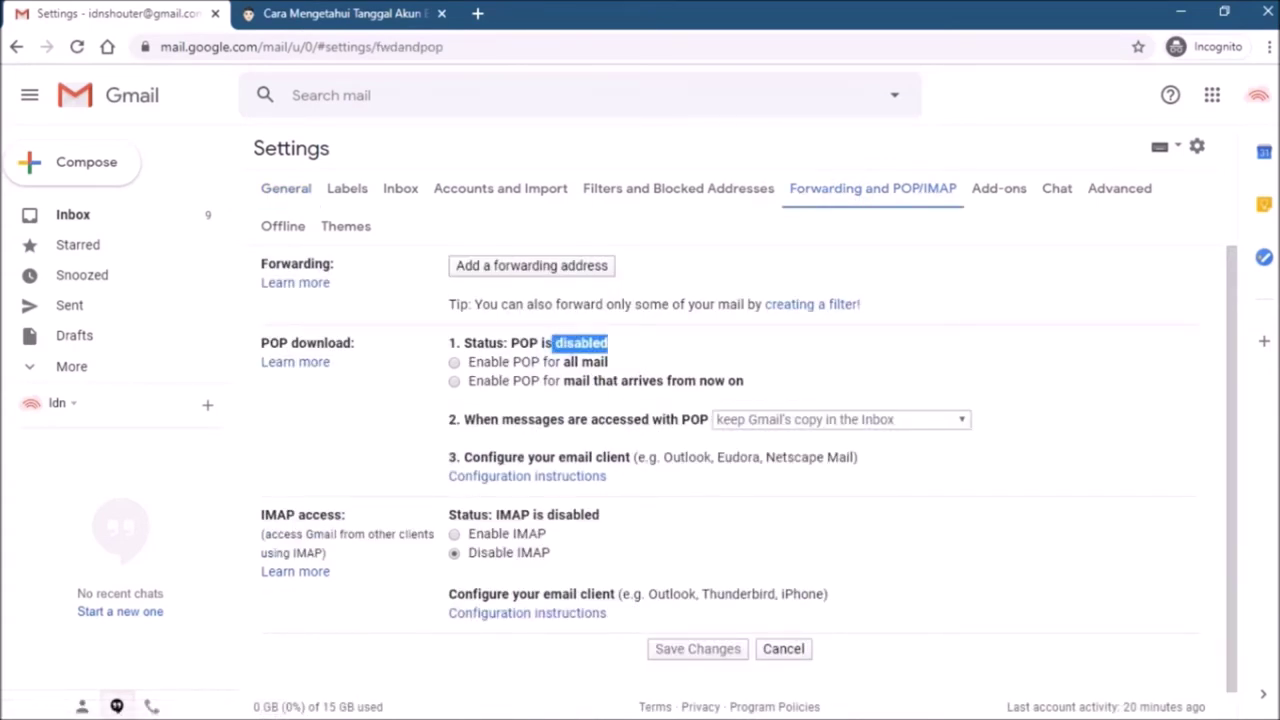
left_click(617, 341)
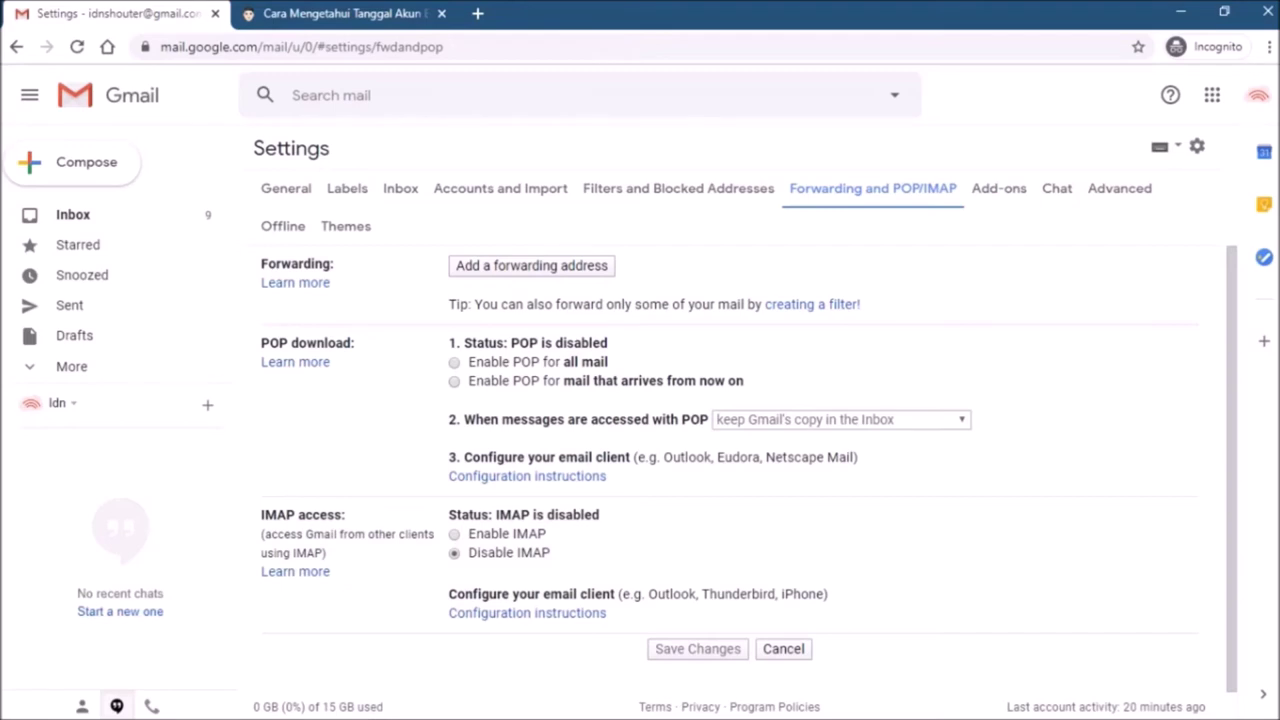
left_click(454, 362)
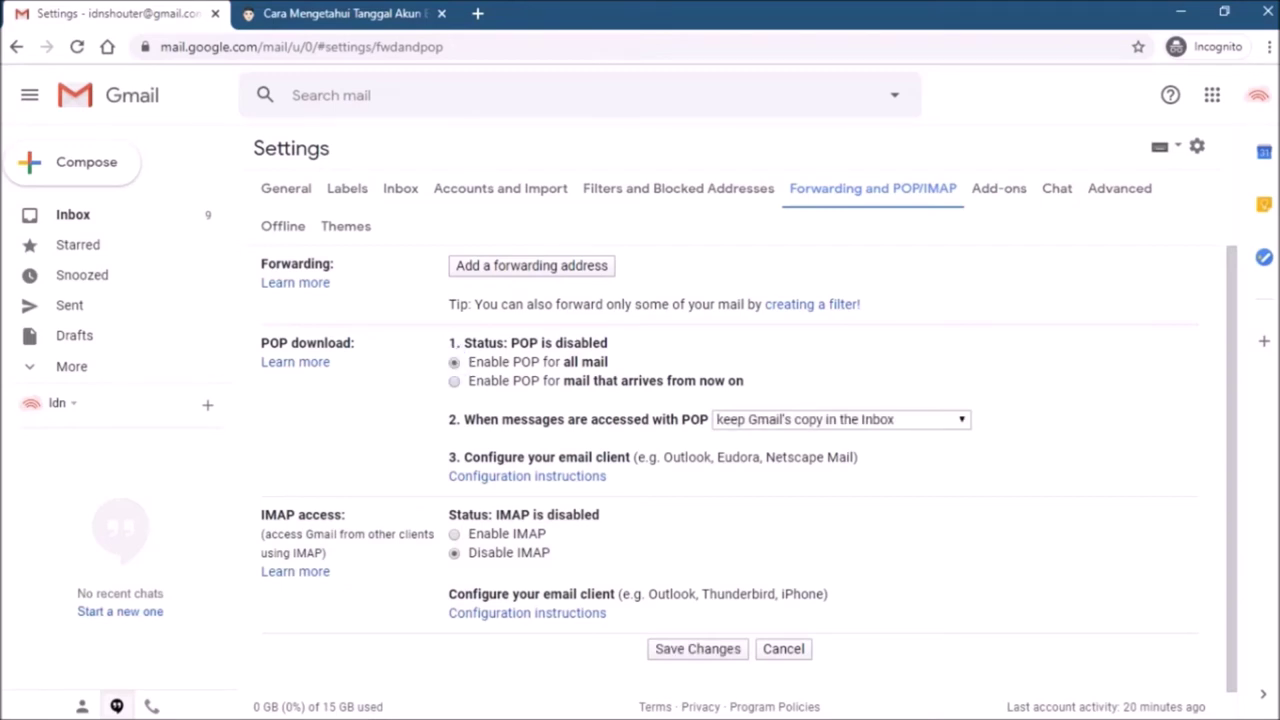
scroll(745, 480, "down", 1)
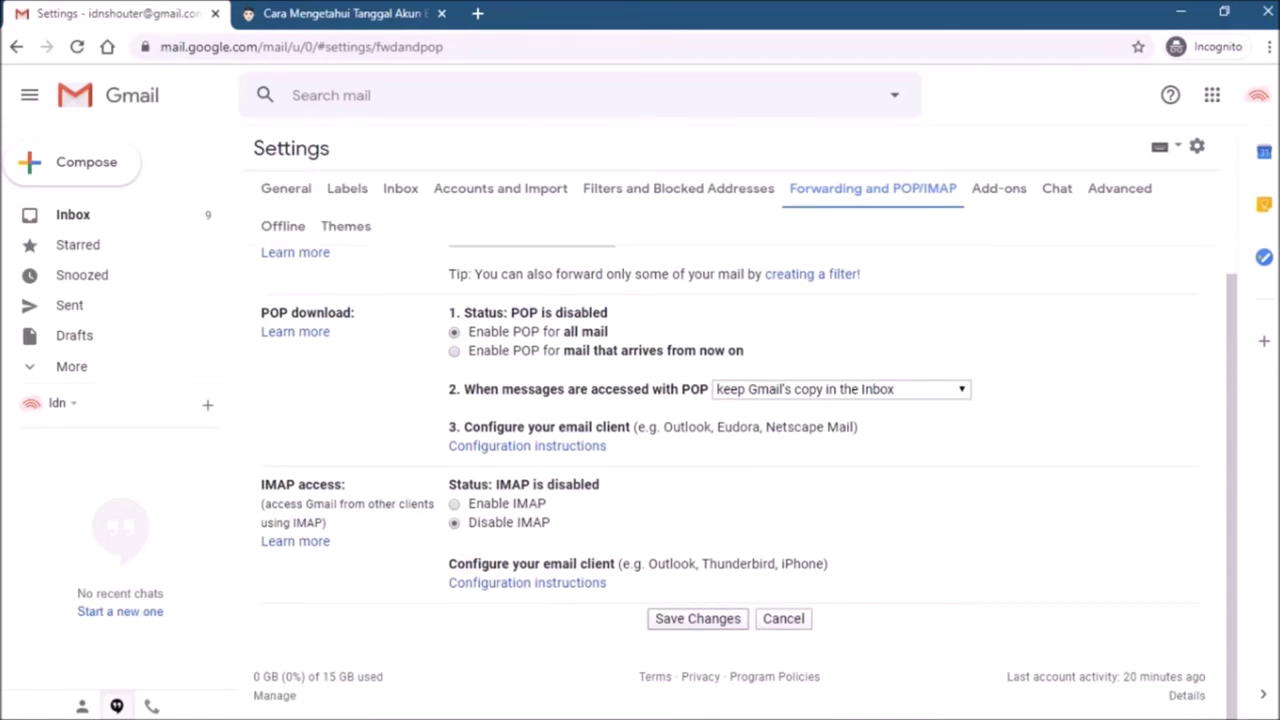
left_click(708, 618)
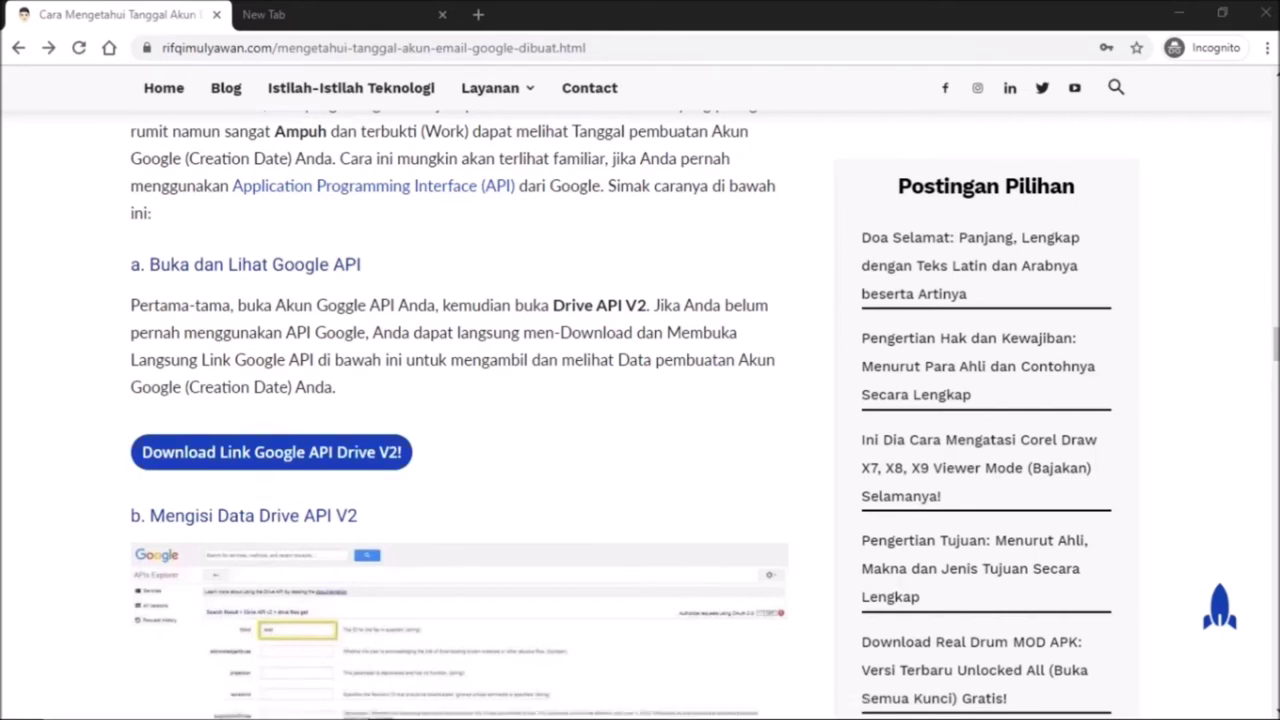
Load the pasted Drive API v2 Files: get reference URL in the empty new tab.
left_click(445, 346)
left_click(314, 14)
left_click(363, 51)
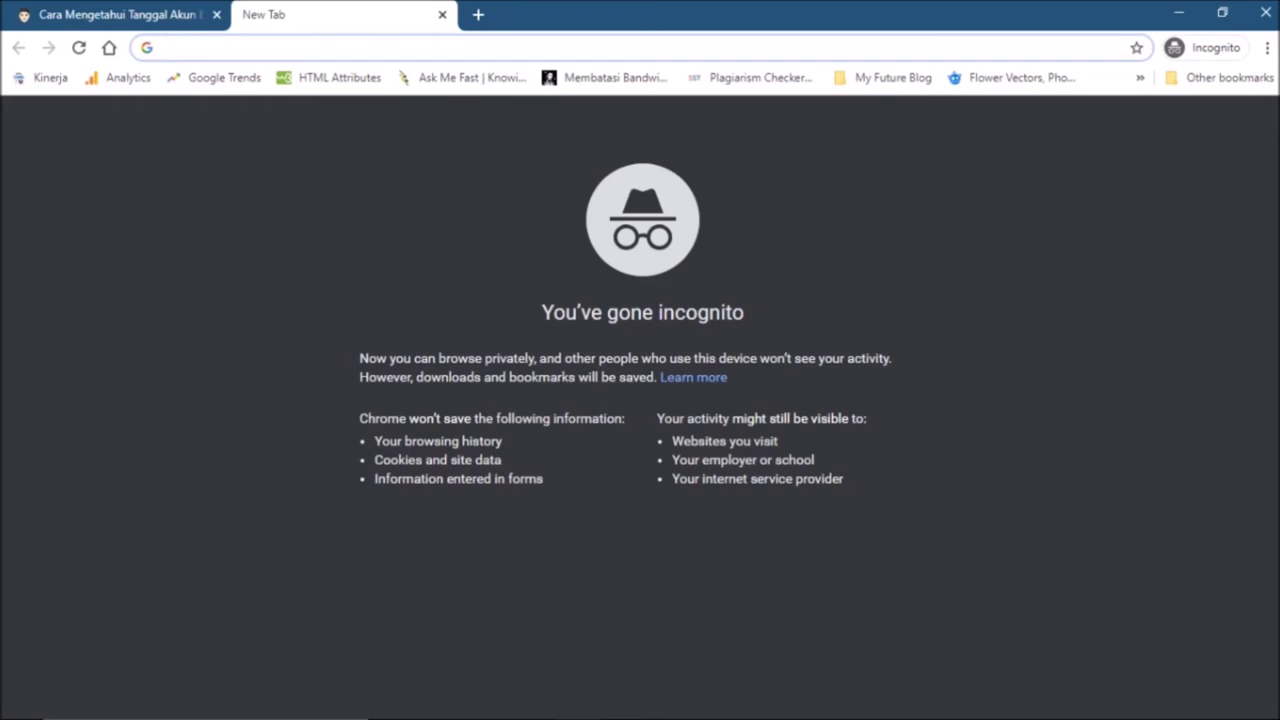
type("https://developers.google.com/drive/api/v2/reference/files/get?")
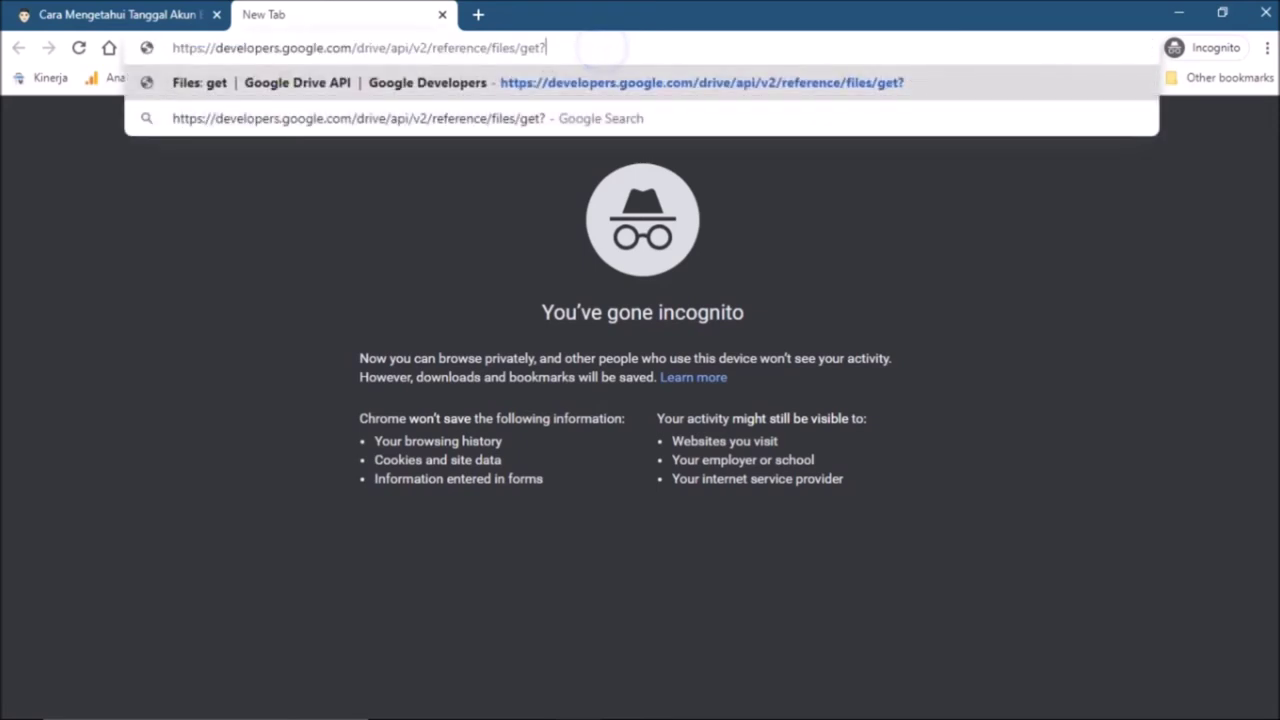
key("Return")
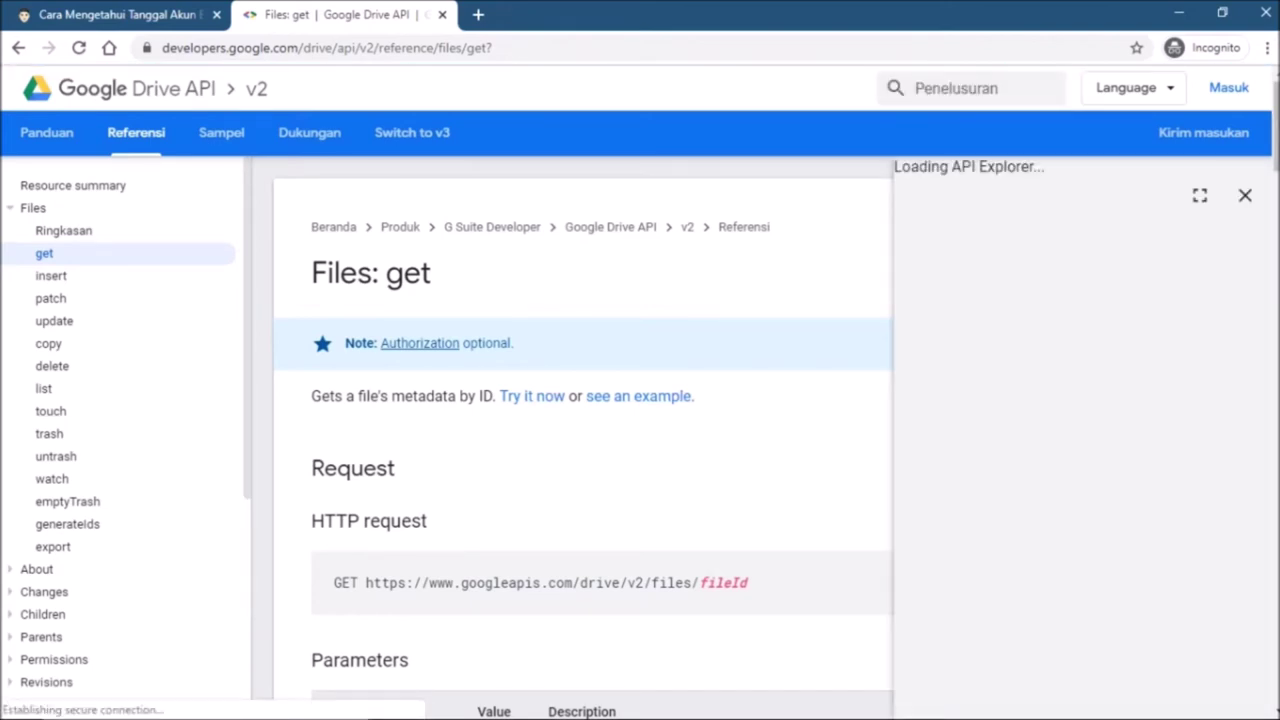
Scroll the Drive API reference page to find the Try this API panel.
scroll(640, 400, "down", 1)
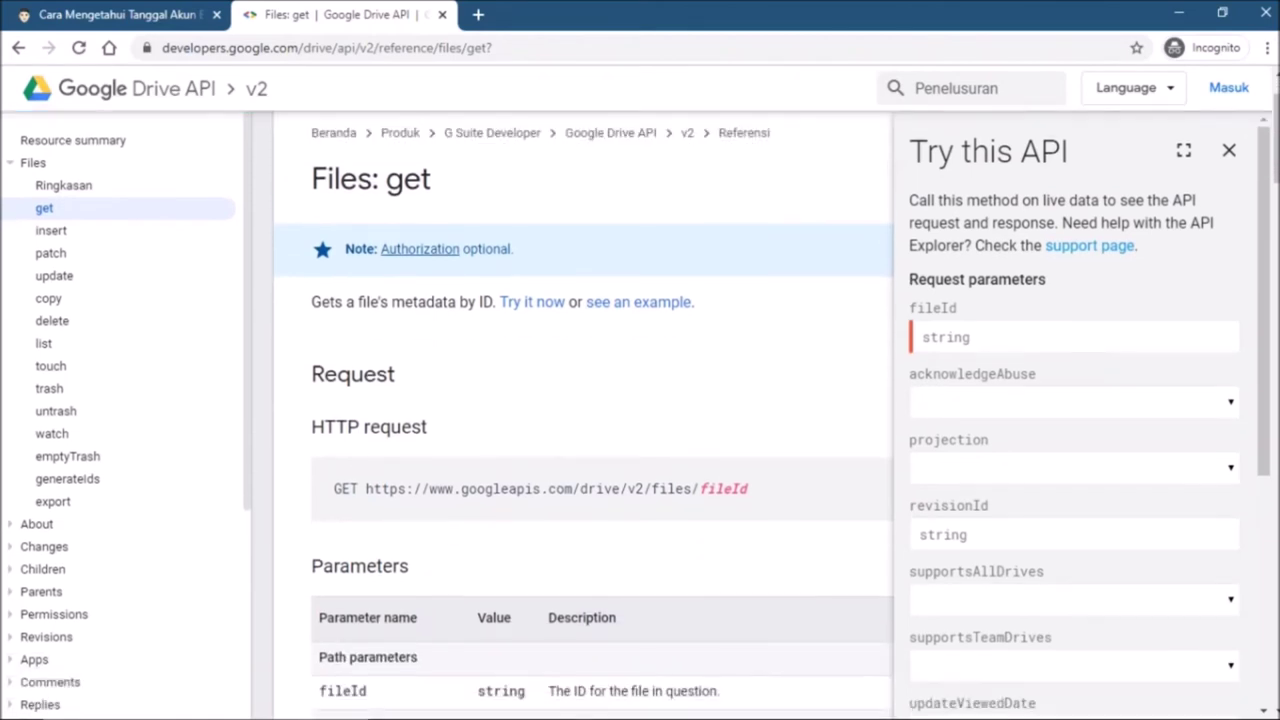
scroll(580, 400, "up", 1)
scroll(580, 400, "down", 2)
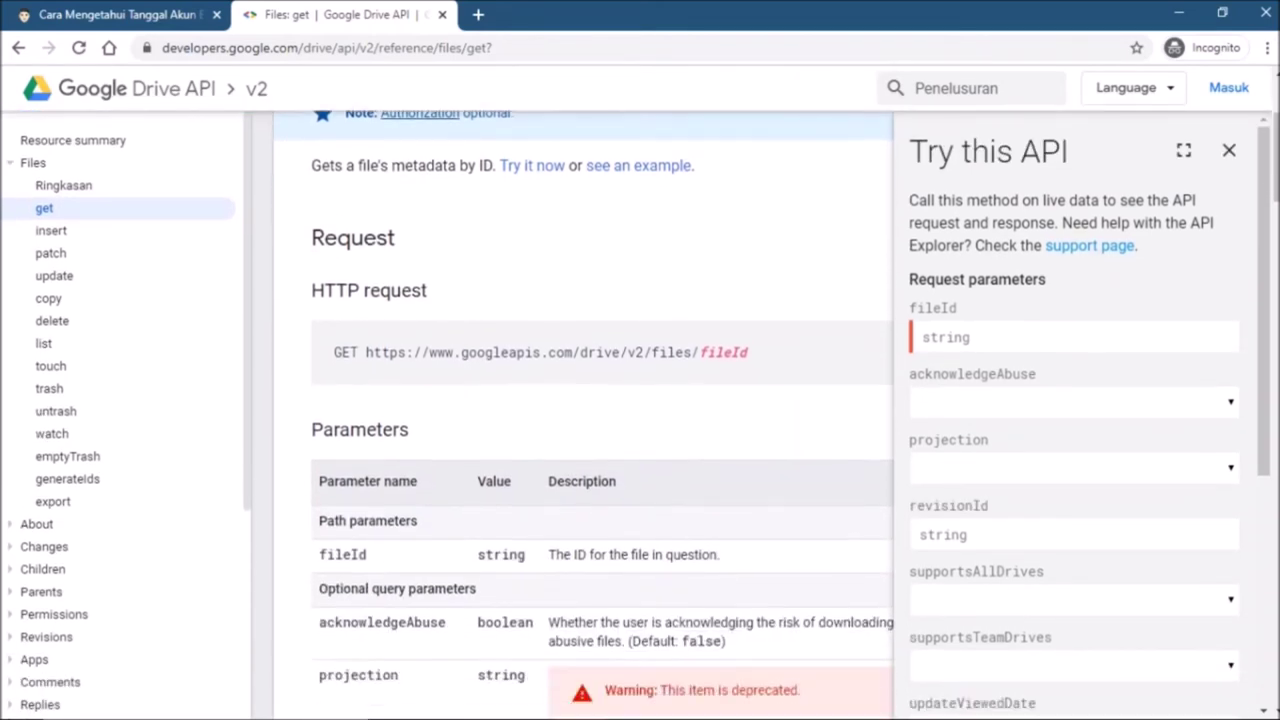
scroll(600, 400, "down", 4)
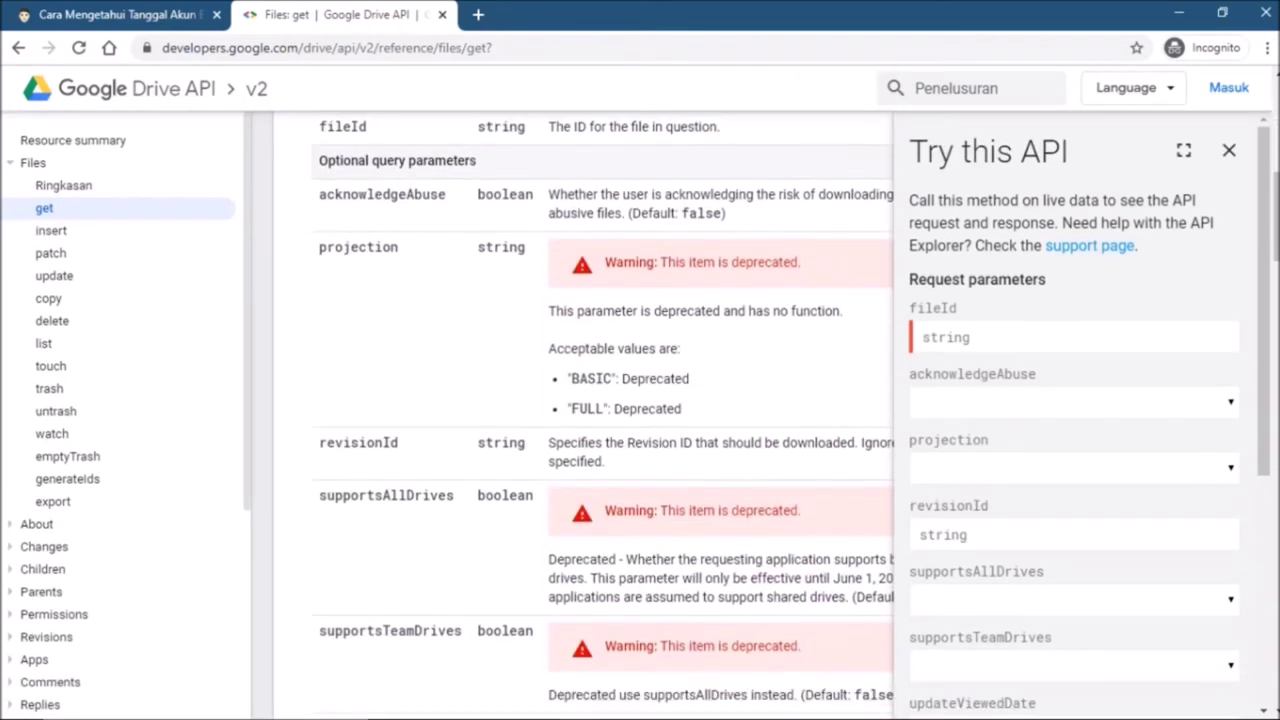
scroll(600, 400, "down", 5)
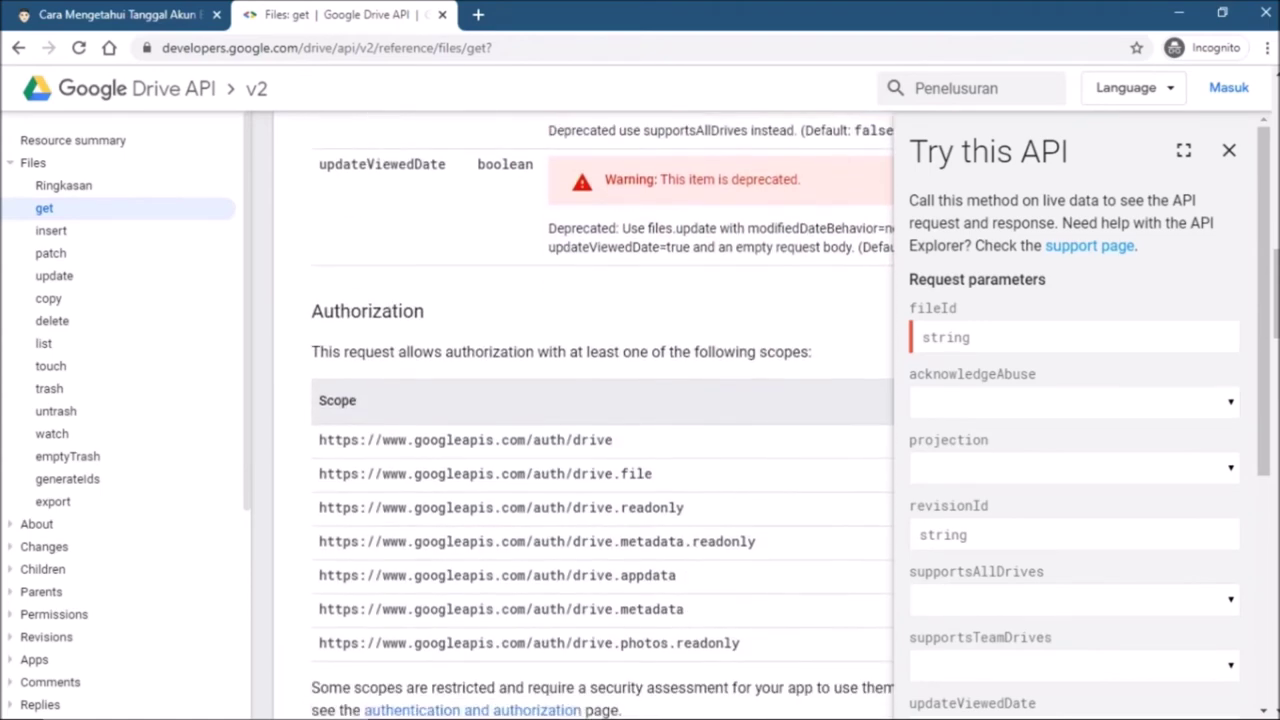
scroll(600, 400, "up", 3)
scroll(600, 400, "down", 2)
scroll(600, 420, "down", 5)
scroll(600, 420, "up", 10)
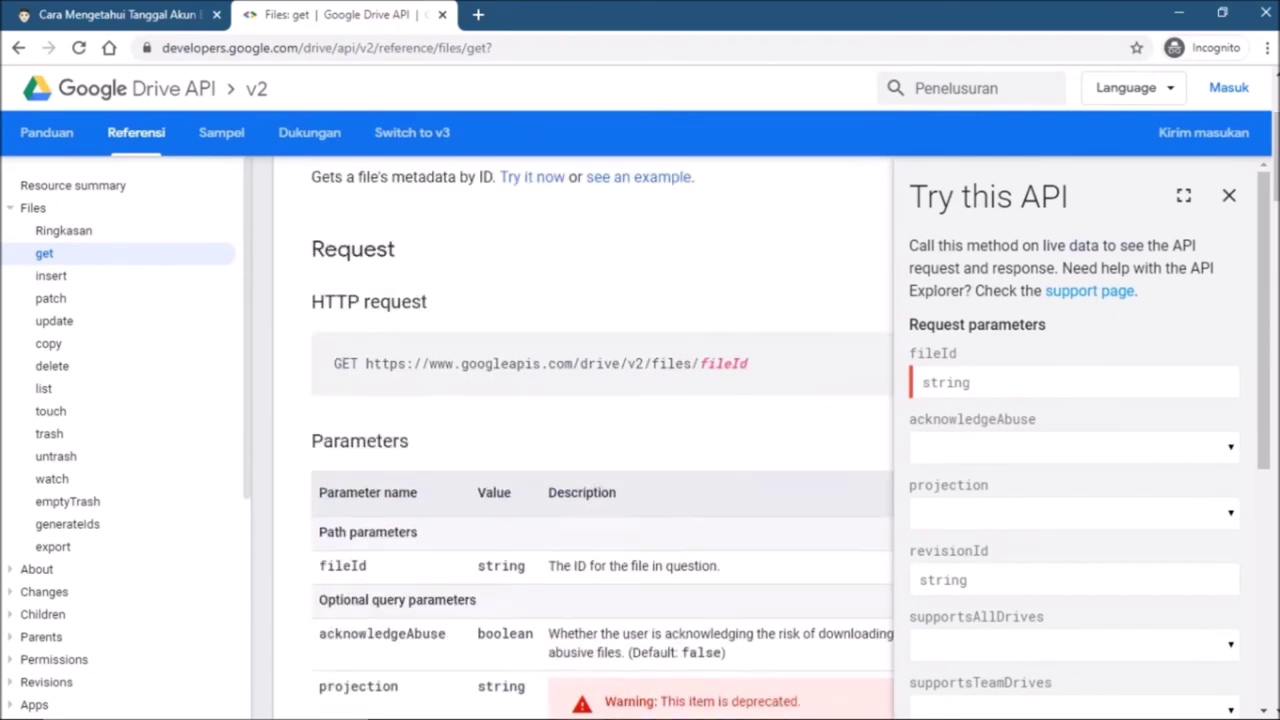
left_click_drag(908, 195, 1070, 195)
left_click(1070, 195)
scroll(1070, 195, "down", 1)
scroll(1075, 440, "down", 5)
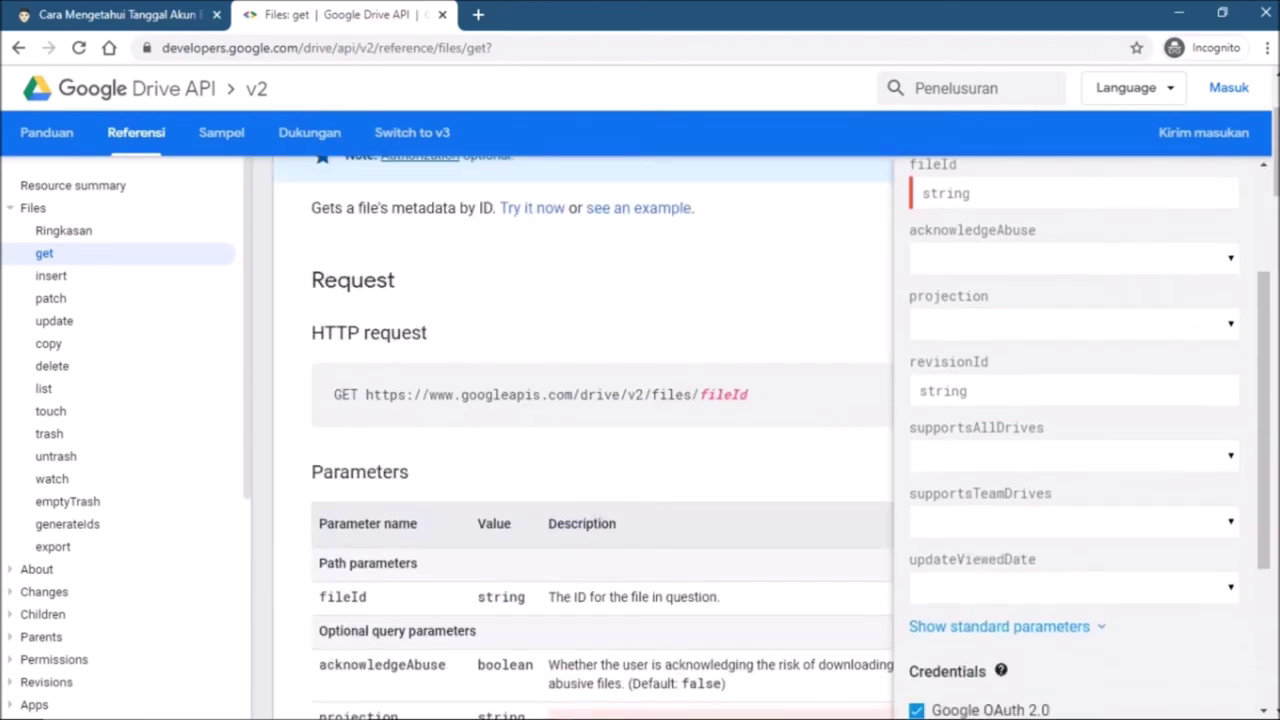
scroll(1075, 440, "up", 6)
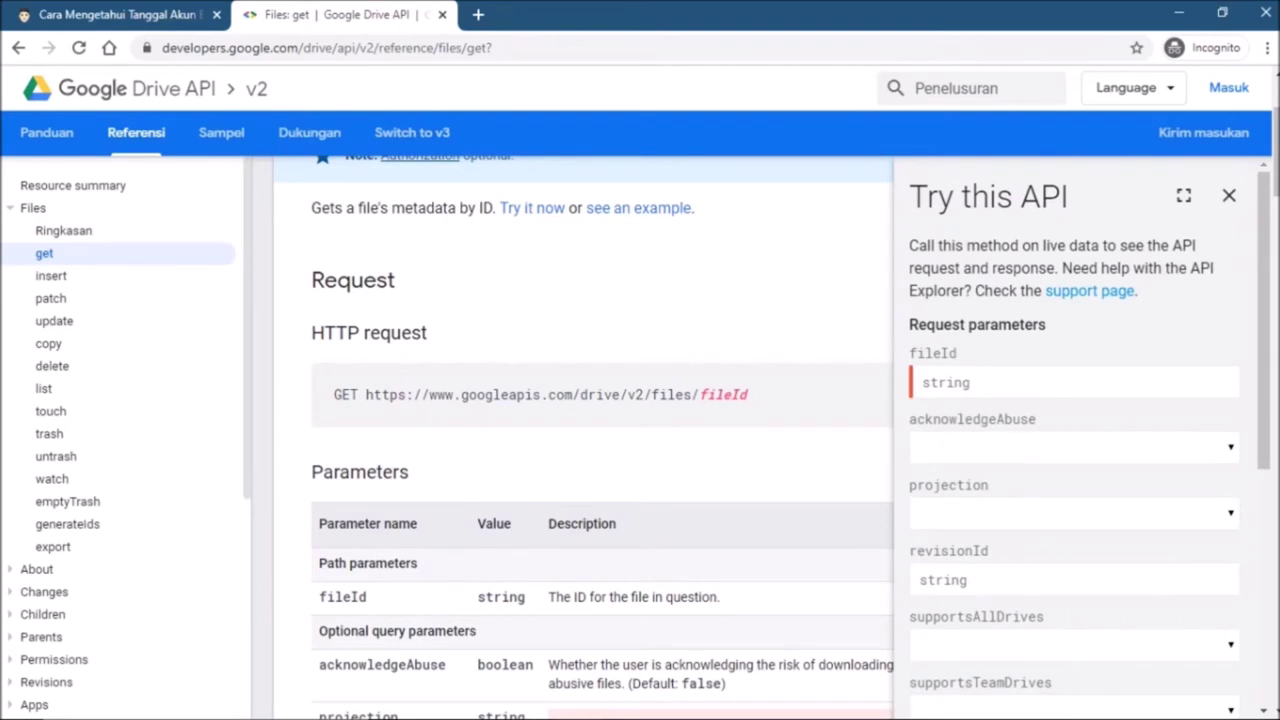
Enter root as the fileId and scroll down to the Credentials section.
left_click(1128, 388)
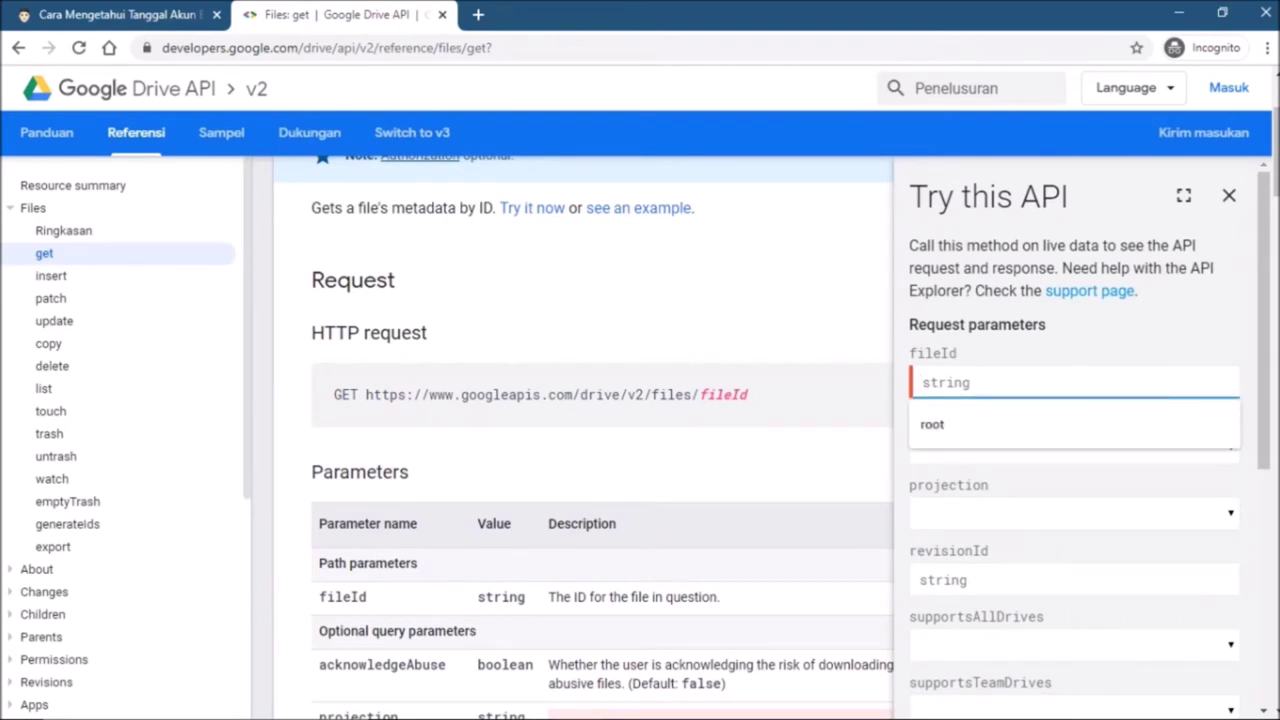
type("R")
left_click(1170, 327)
left_click(1050, 383)
key("ctrl+a")
type("root")
left_click(1144, 334)
scroll(1144, 334, "down", 1)
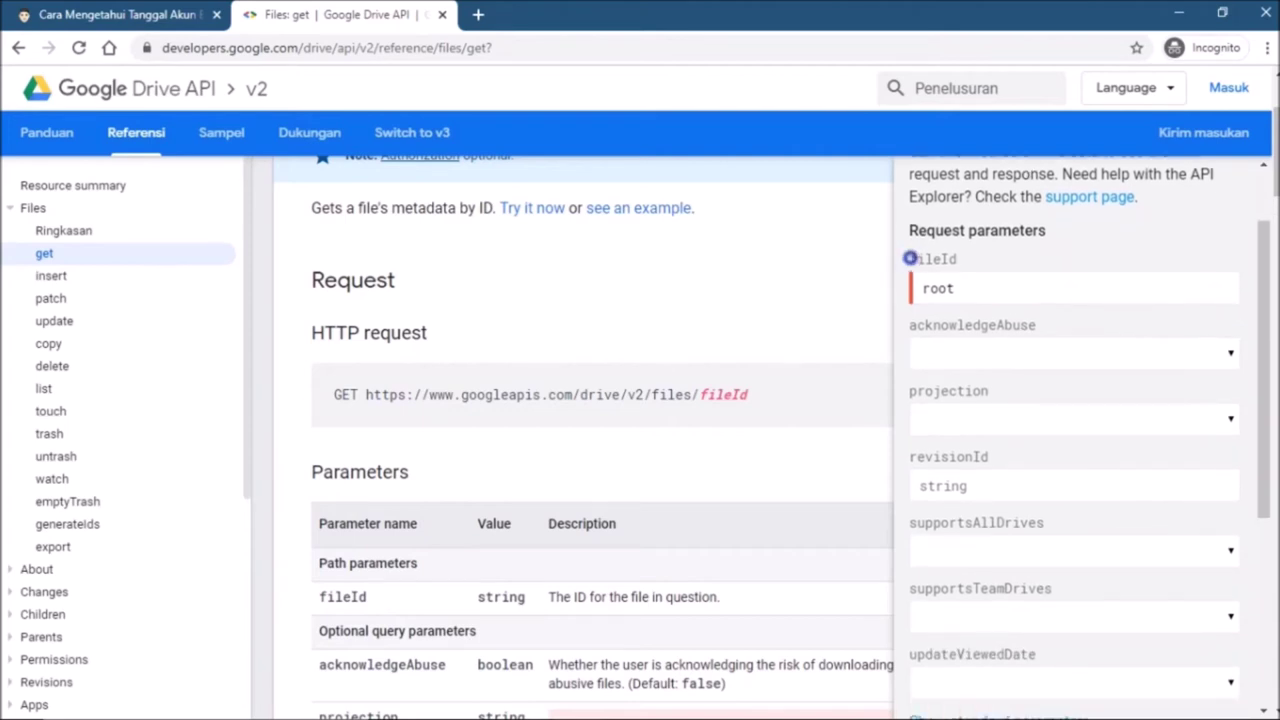
double_click(910, 258)
left_click(1023, 250)
scroll(1089, 437, "down", 4)
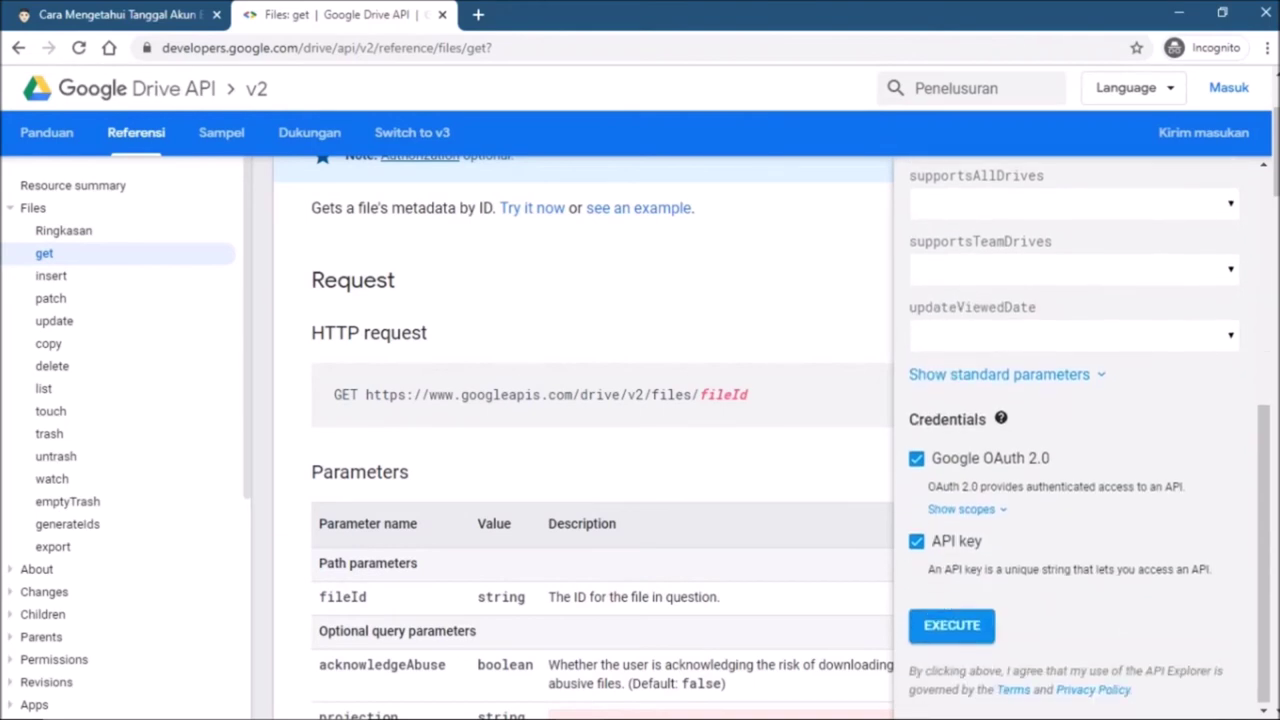
scroll(1089, 437, "up", 4)
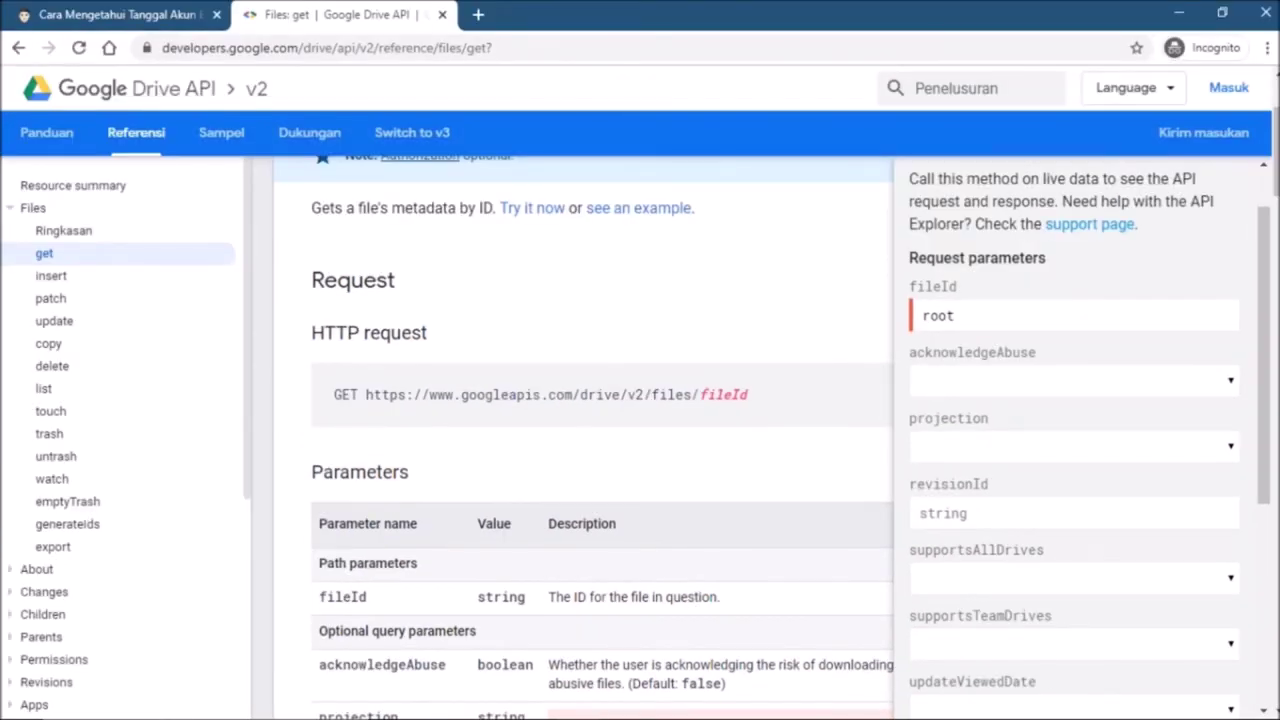
scroll(1089, 437, "down", 4)
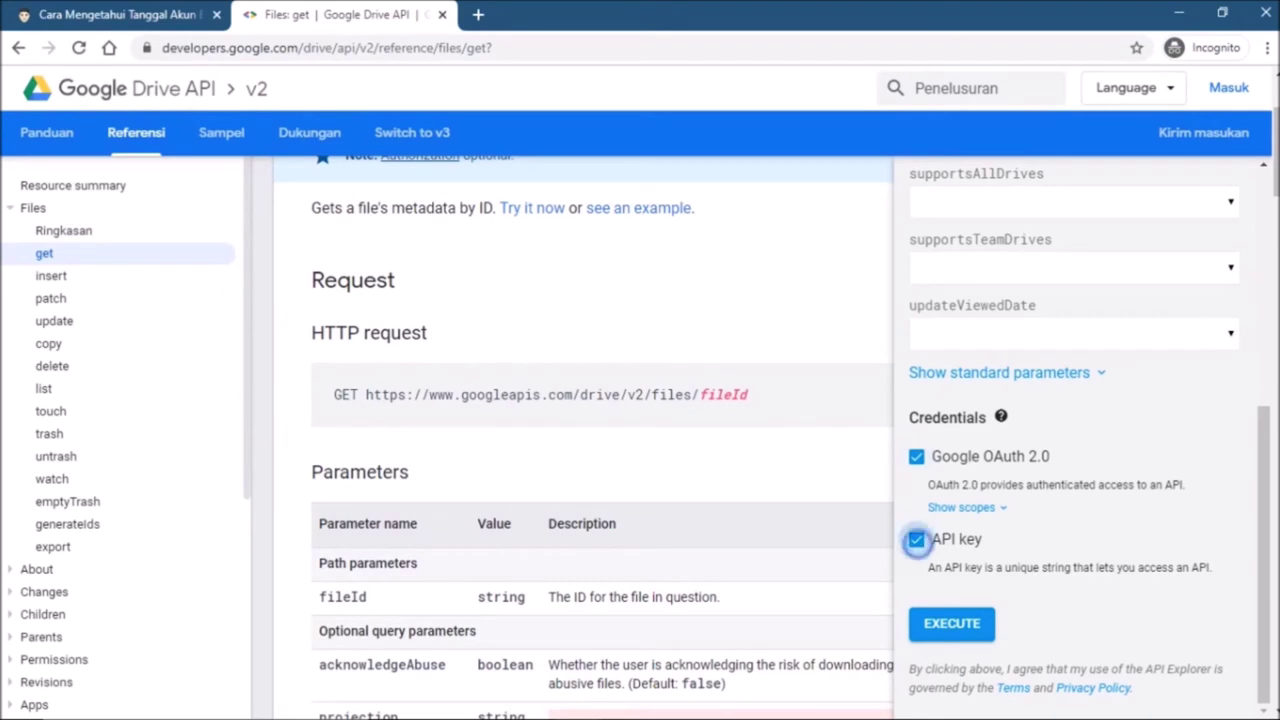
Execute the files.get request, authorizing it with the existing account and its password.
left_click(978, 624)
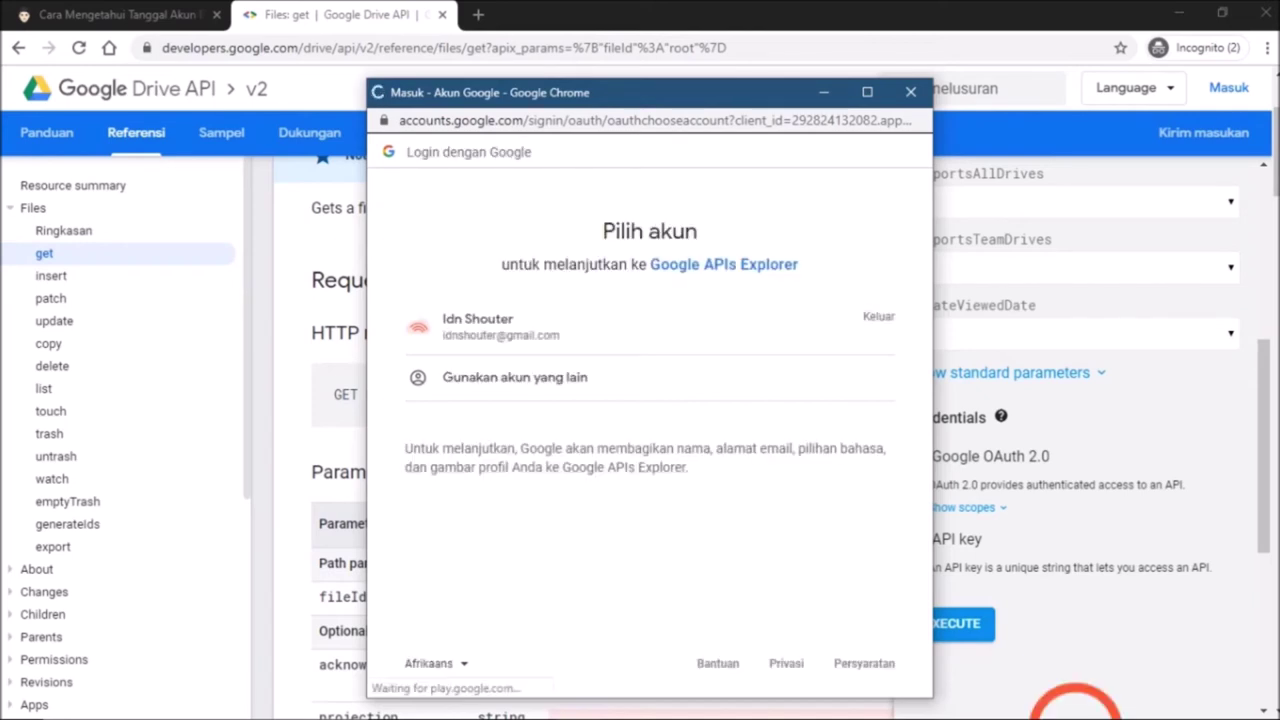
left_click(566, 334)
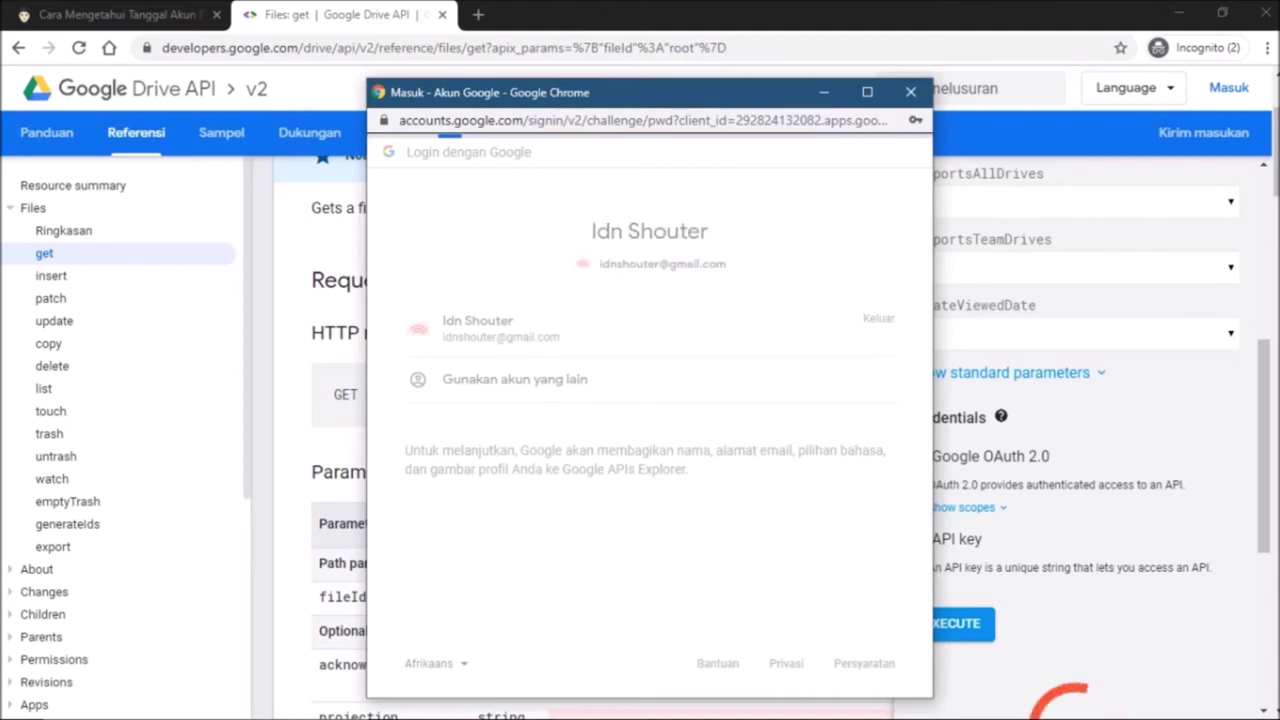
left_click(584, 353)
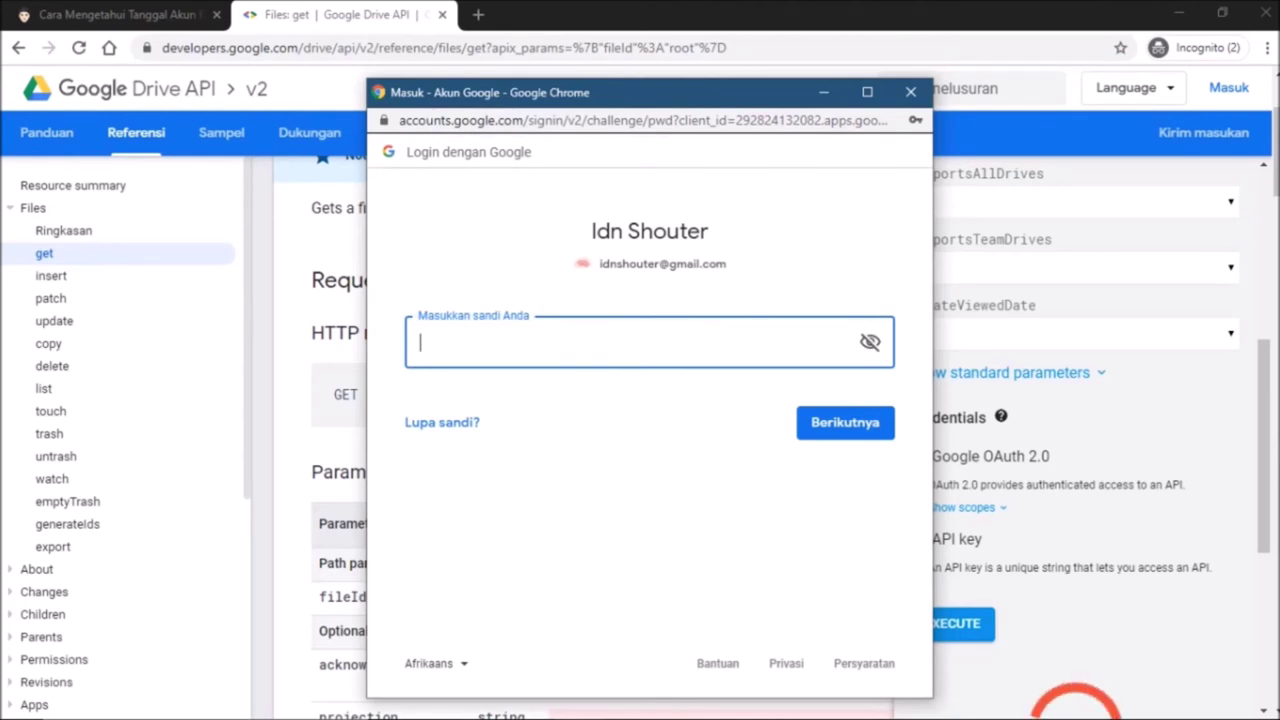
key("ctrl+v")
left_click(832, 422)
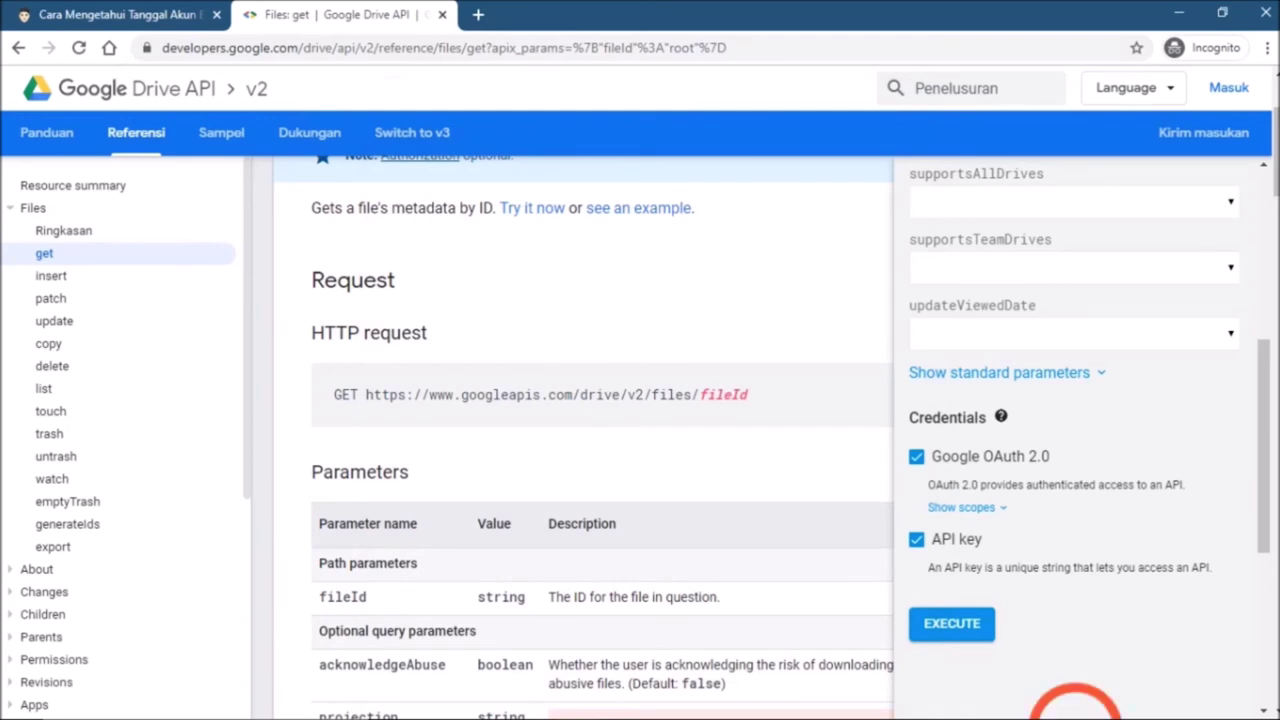
Scroll the JSON response and highlight createdDate 2019-01-02T07:31:56.676Z.
scroll(1075, 700, "up", 5)
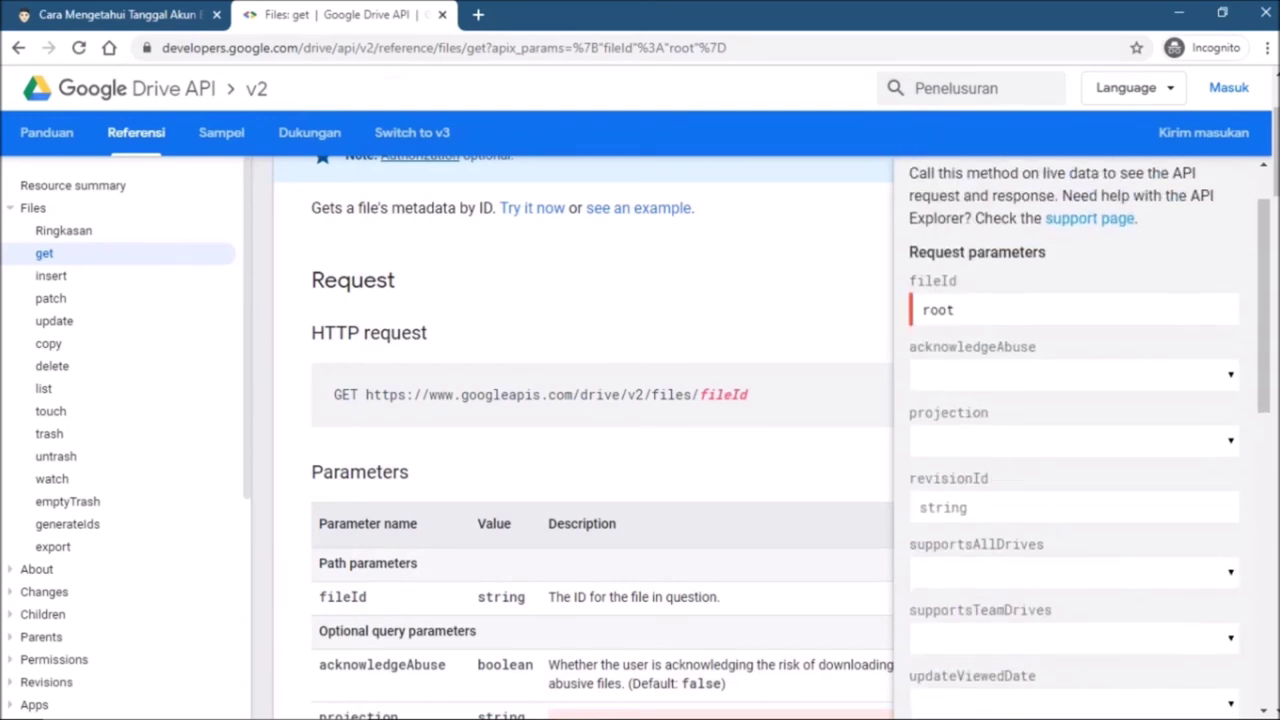
scroll(1078, 540, "down", 5)
scroll(1078, 450, "down", 2)
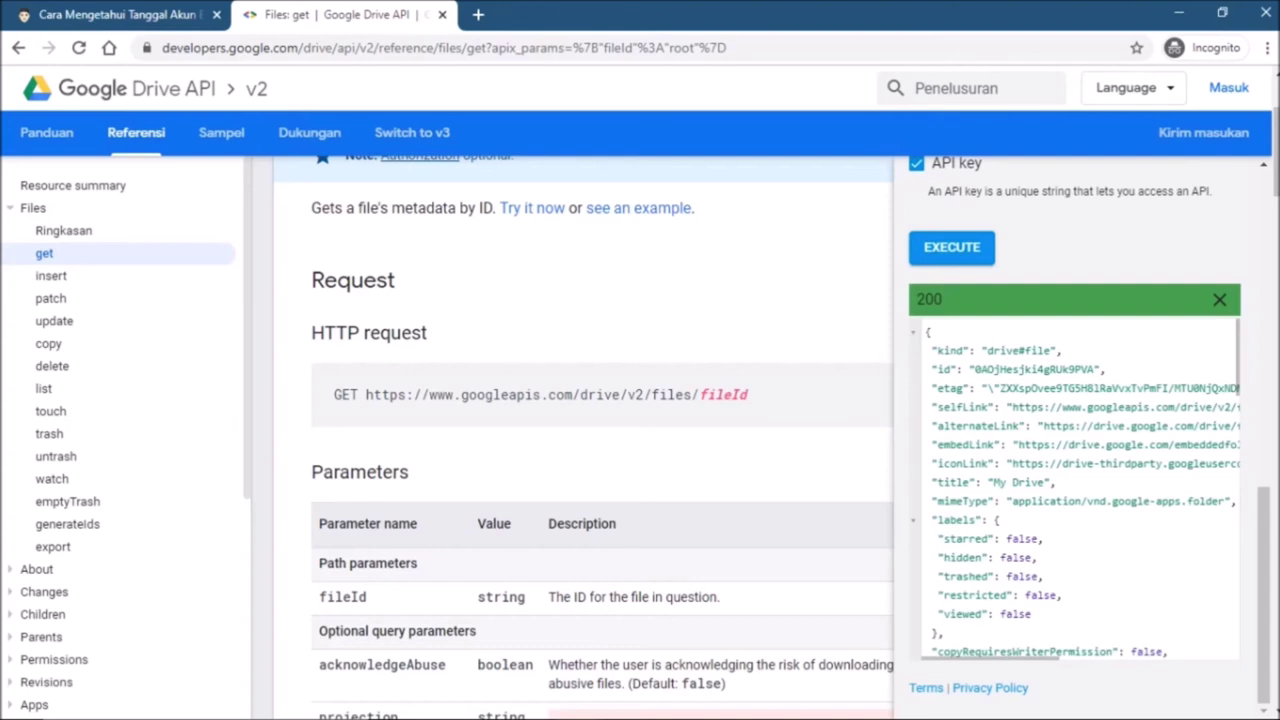
scroll(1078, 490, "down", 5)
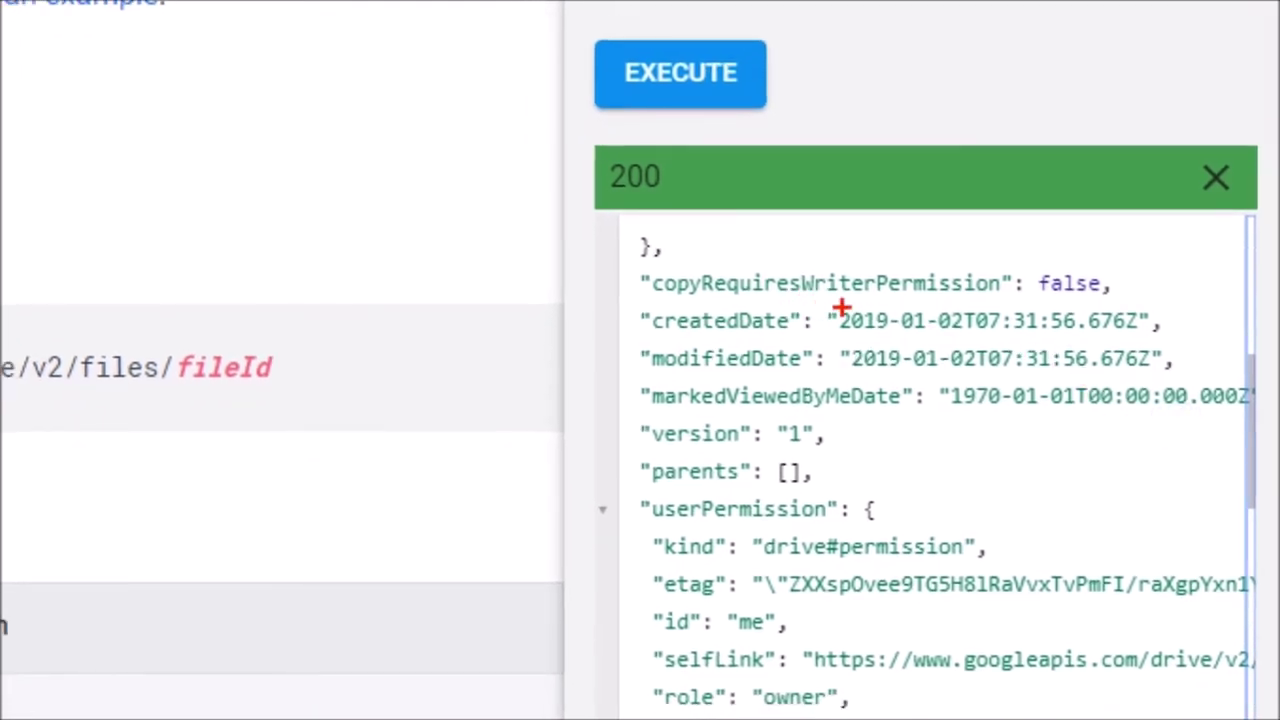
mouse_move(832, 300)
left_mouse_down()
mouse_move(944, 346)
mouse_move(972, 344)
left_mouse_up()
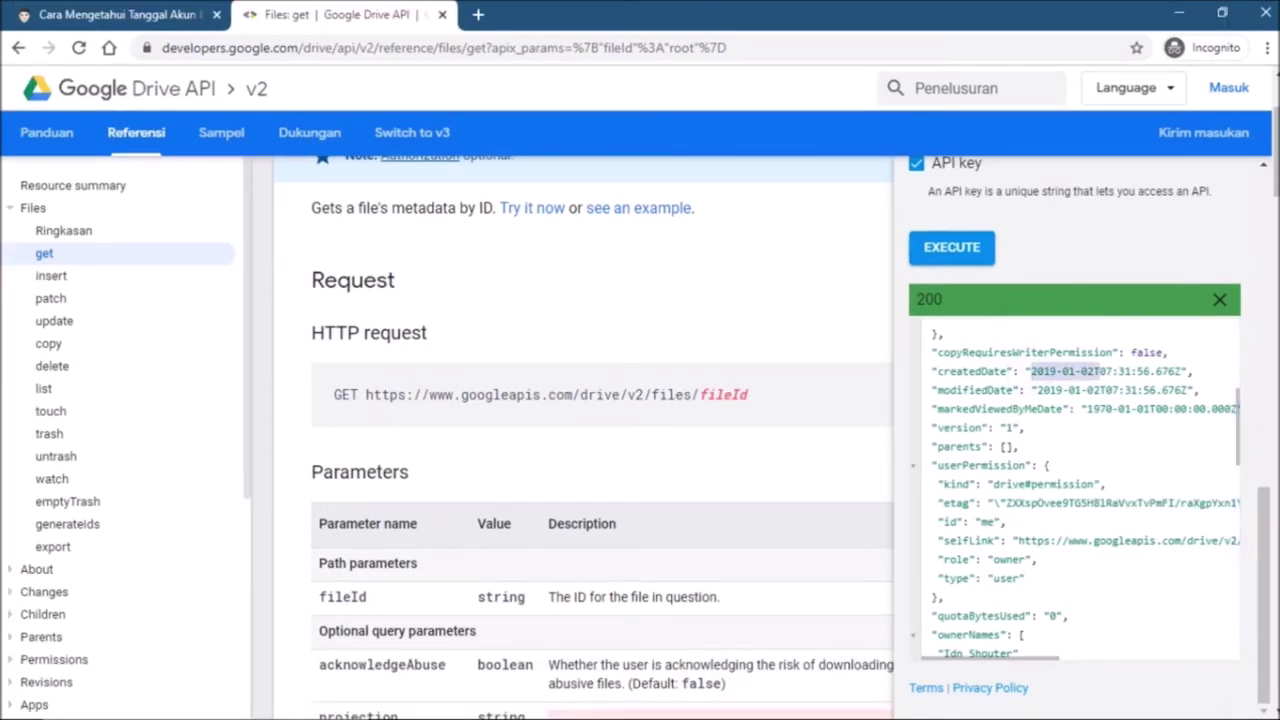
left_click(1071, 368)
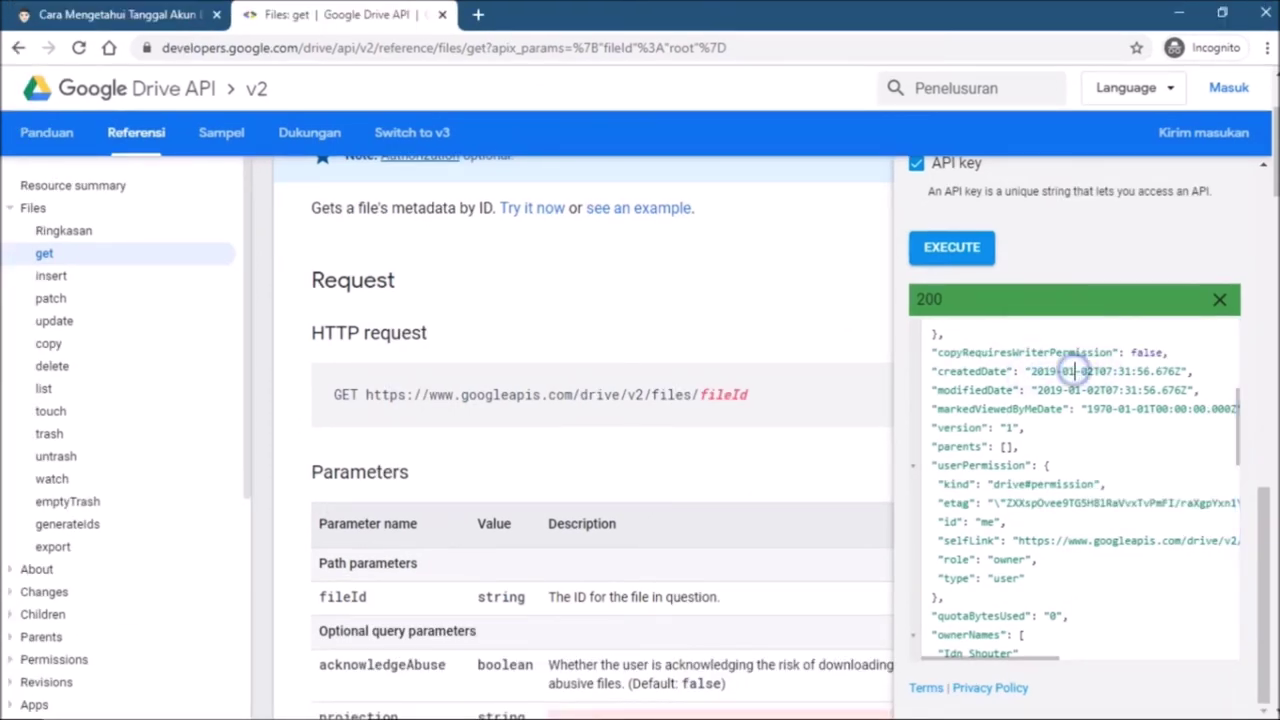
scroll(580, 440, "up", 2)
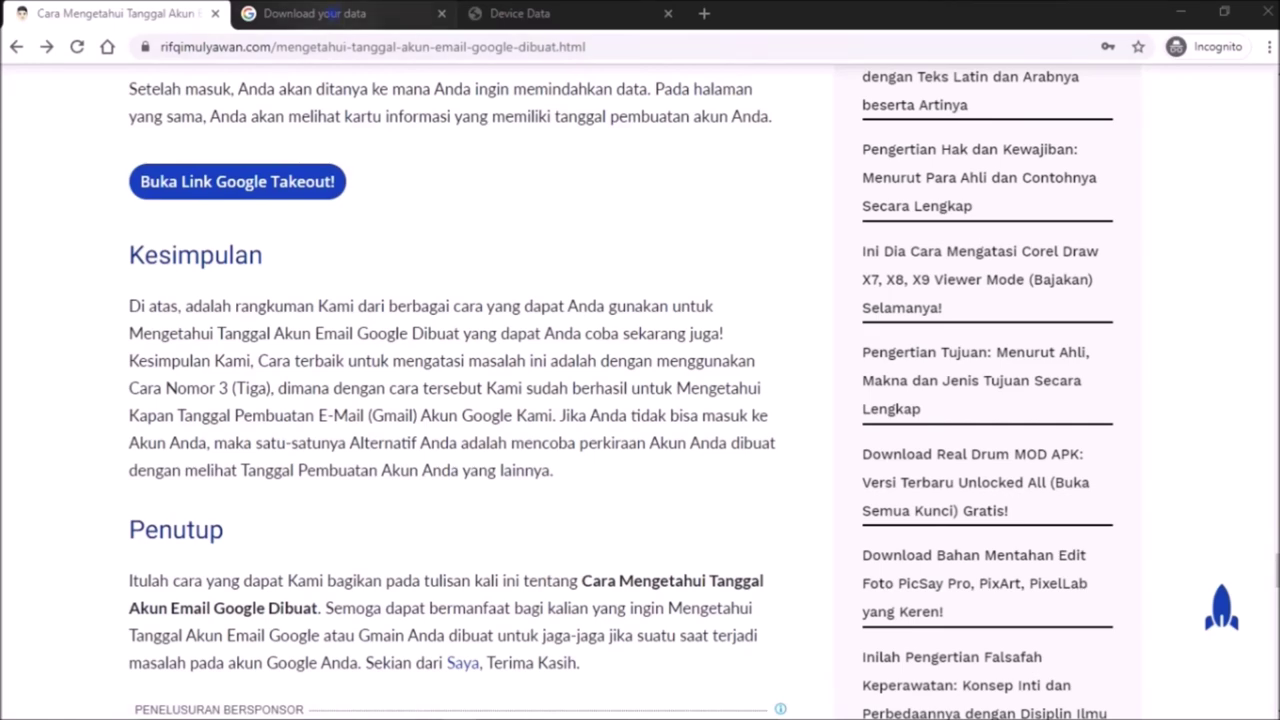
In Takeout, deselect all products except Android Device Configuration Service and continue to the next step.
key("ctrl+Tab")
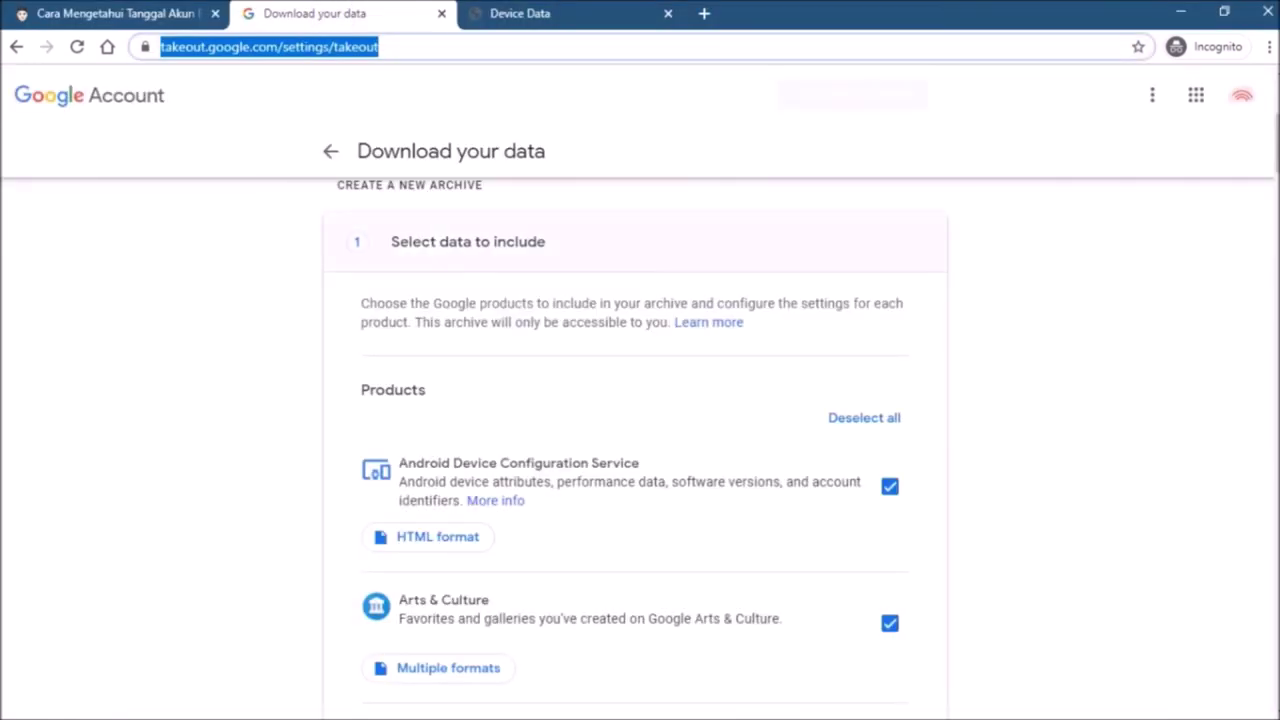
scroll(635, 450, "up", 2)
scroll(635, 450, "down", 2)
left_click(305, 289)
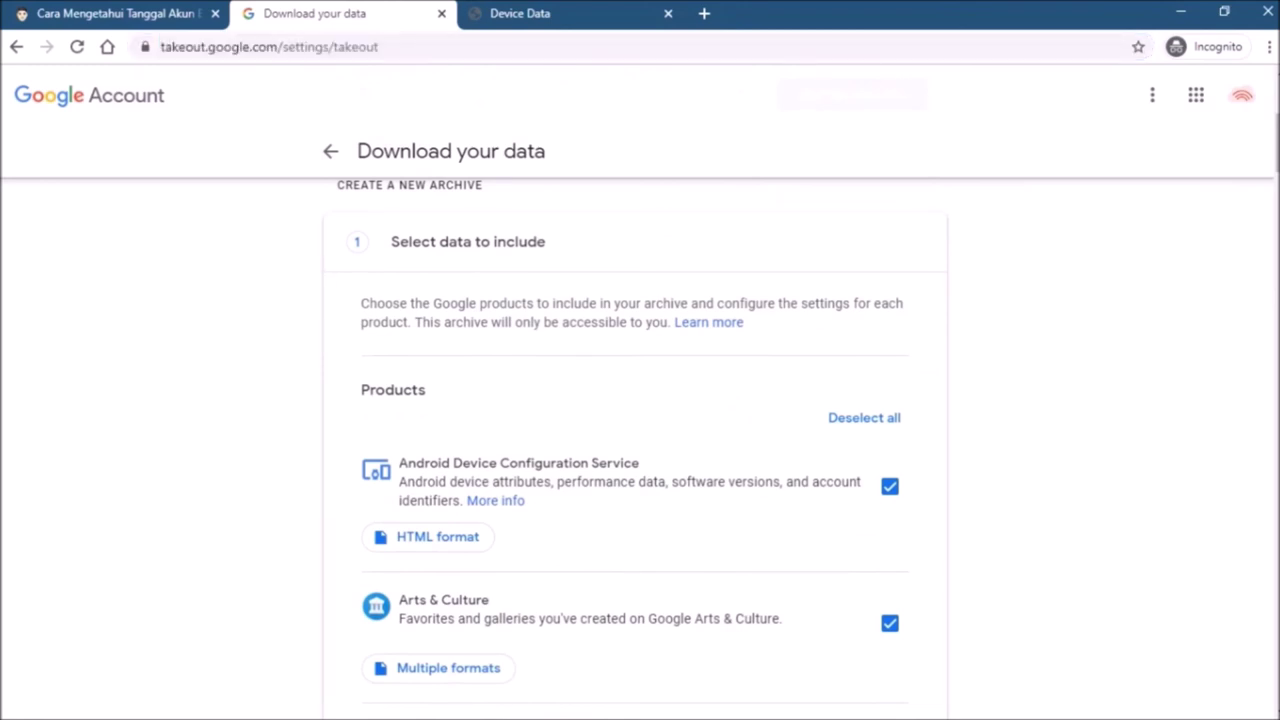
scroll(635, 450, "down", 2)
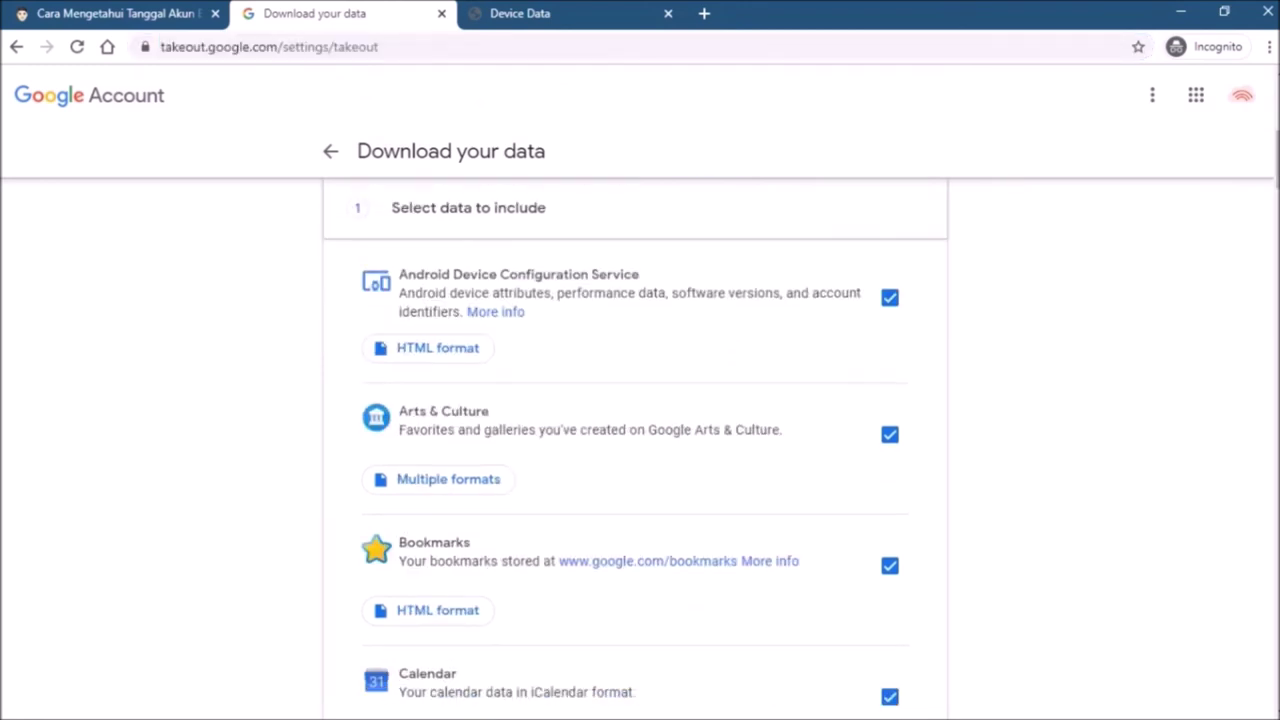
scroll(635, 450, "up", 1)
left_click(872, 324)
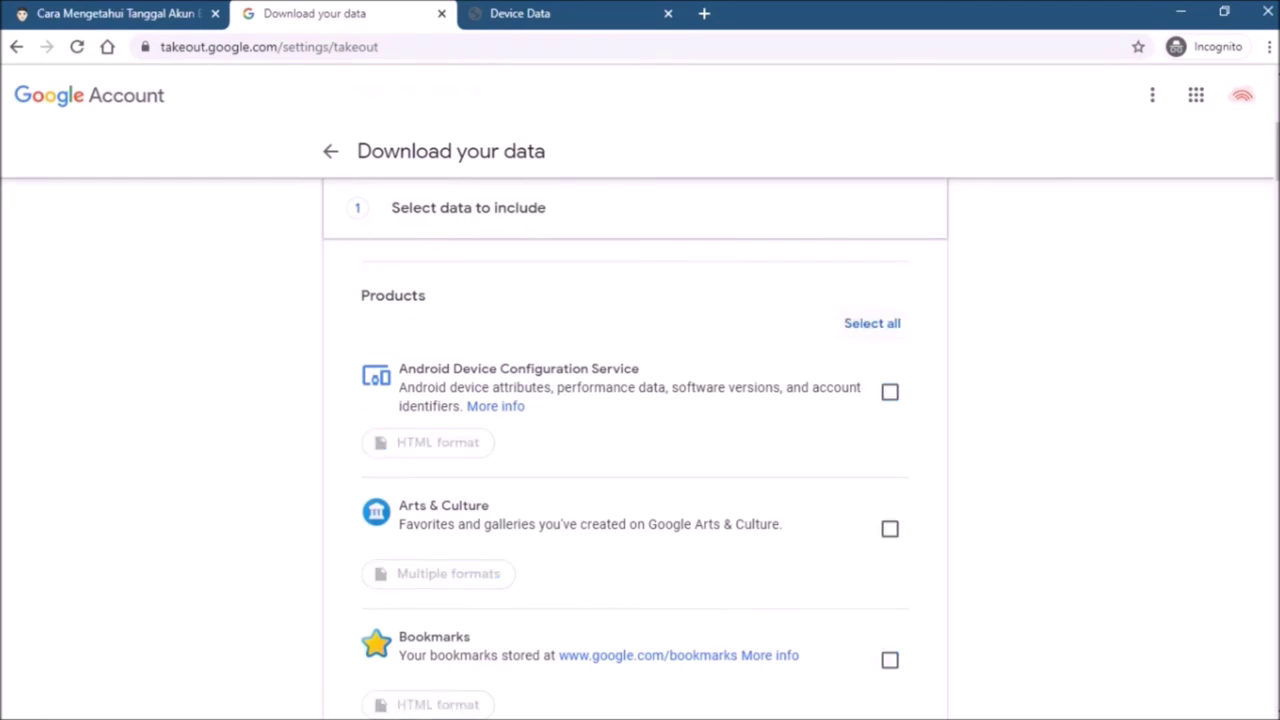
left_click(890, 392)
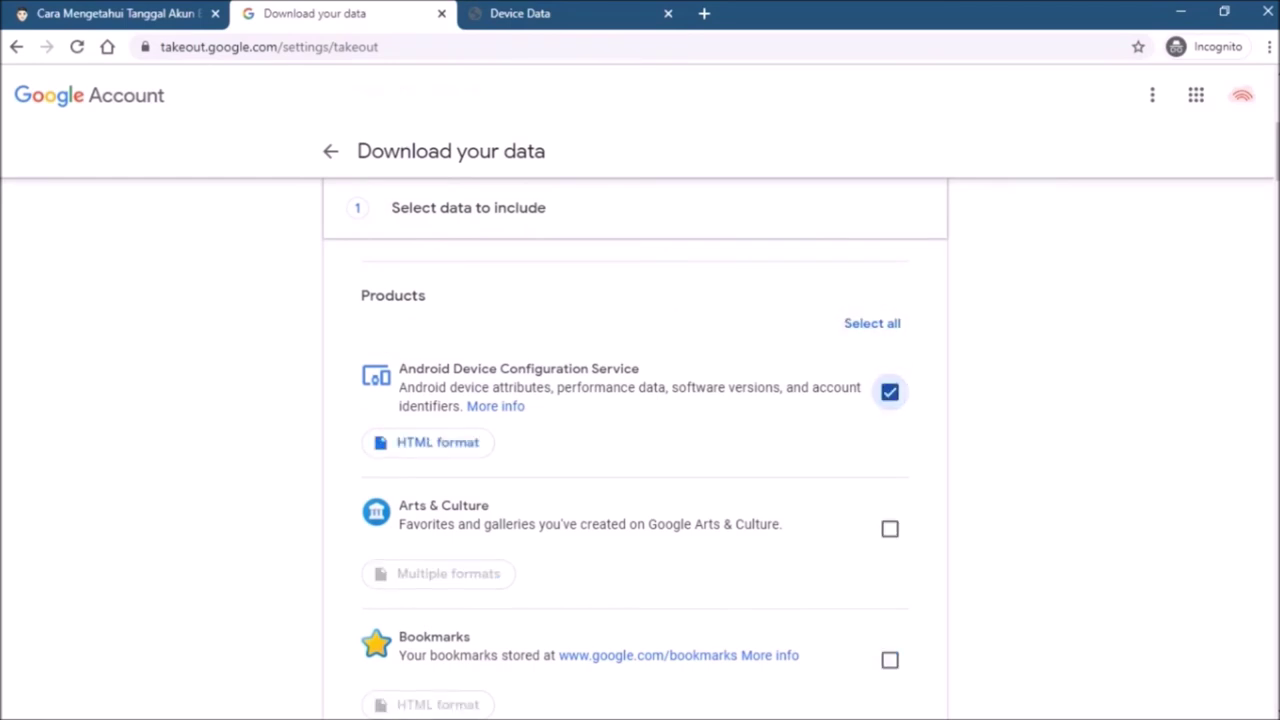
scroll(635, 480, "down", 20)
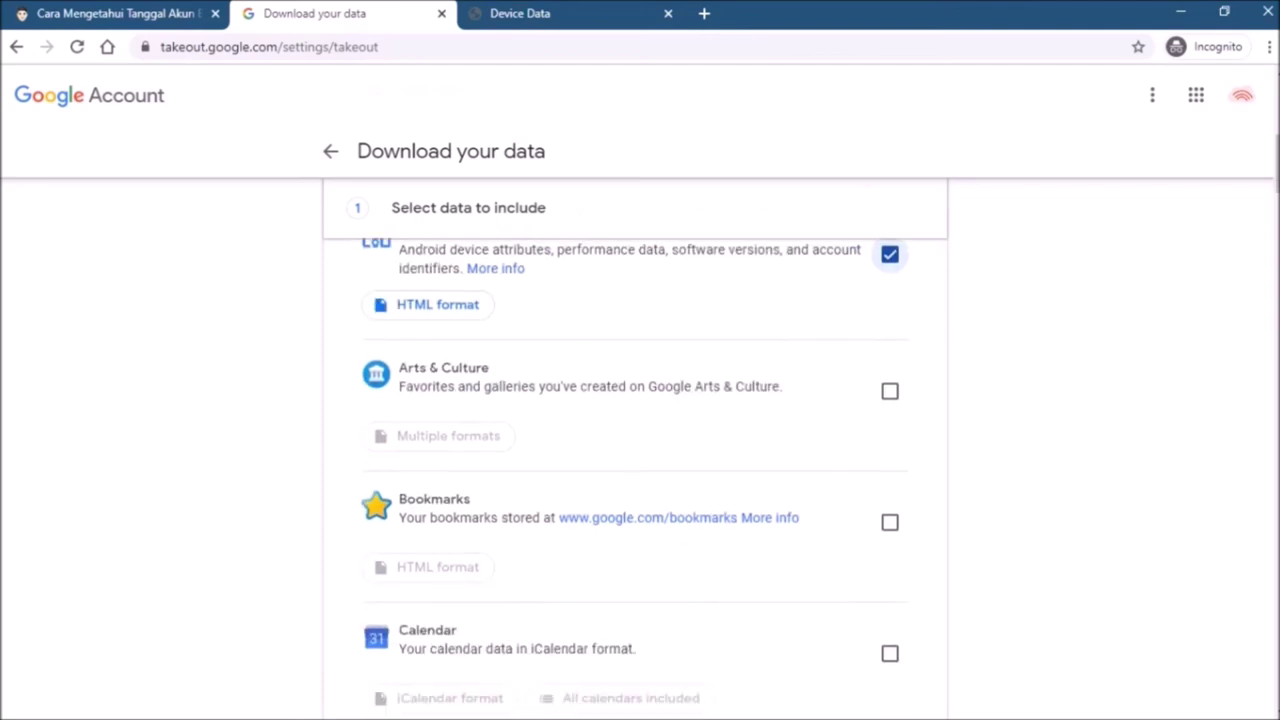
scroll(635, 480, "down", 20)
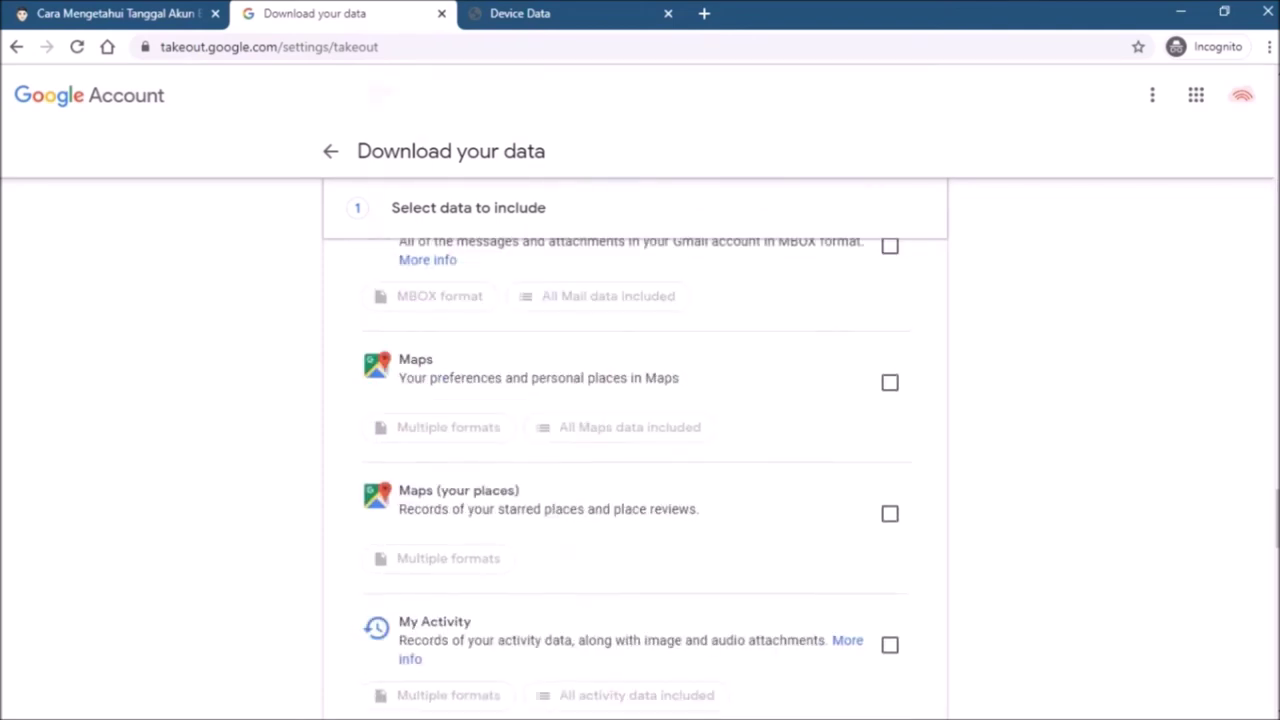
left_click(878, 495)
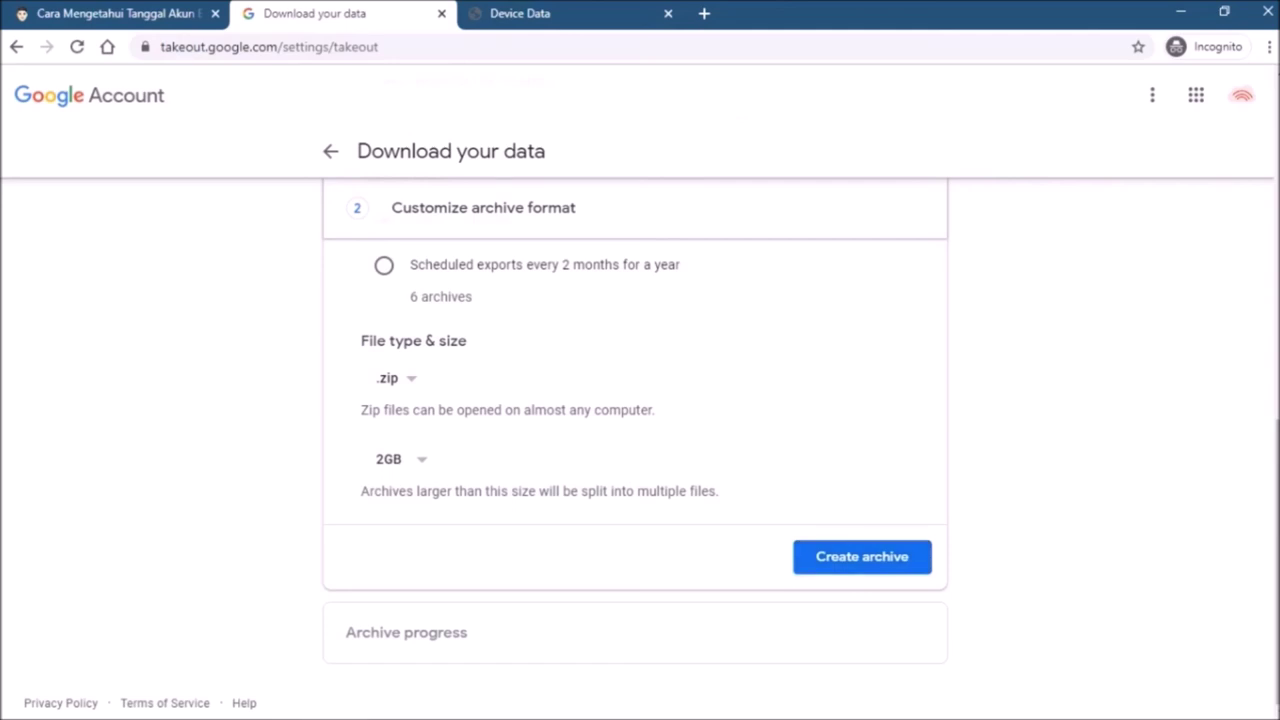
Open Manage archives to view the January 12, 2020 archives.
scroll(635, 400, "up", 15)
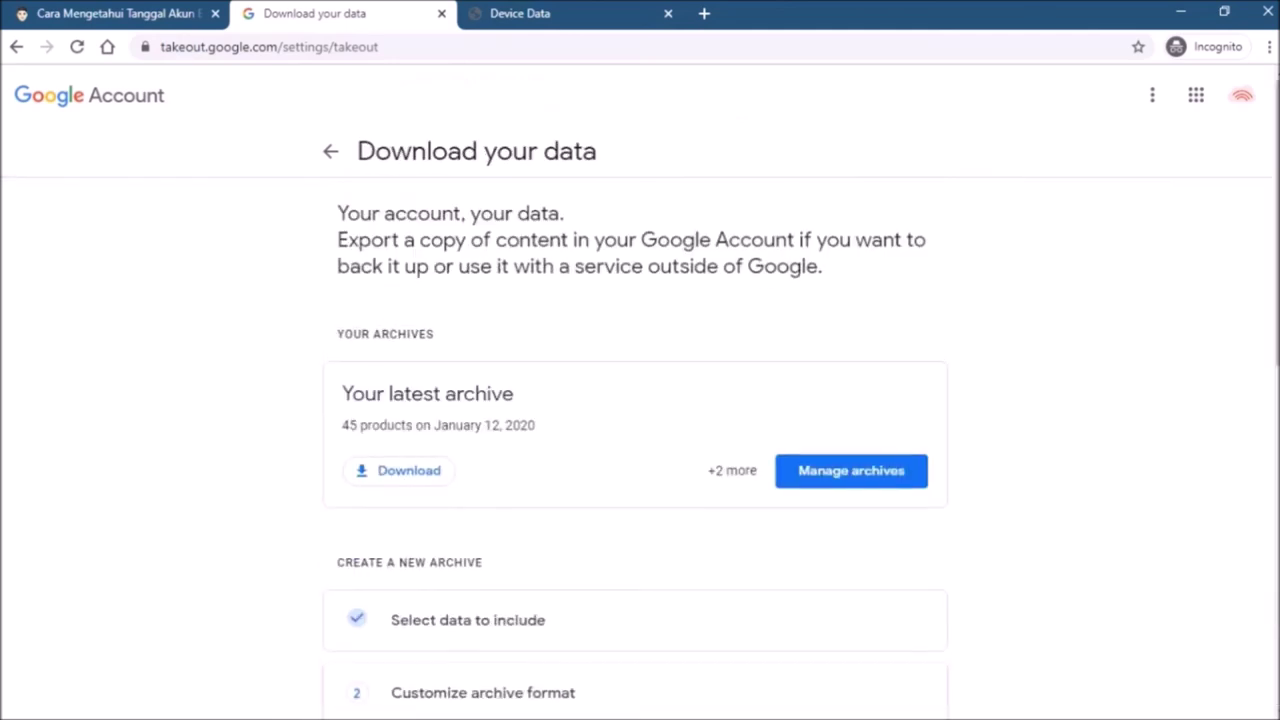
left_click(851, 470)
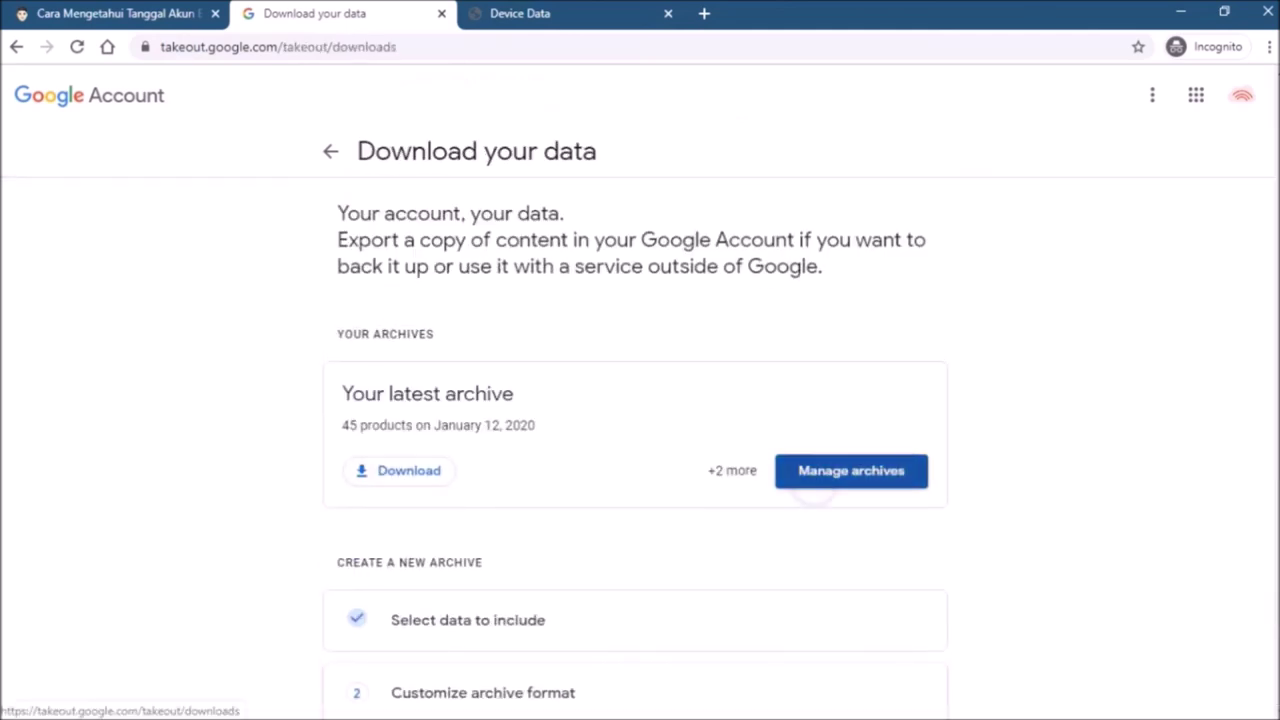
scroll(800, 414, "down", 2)
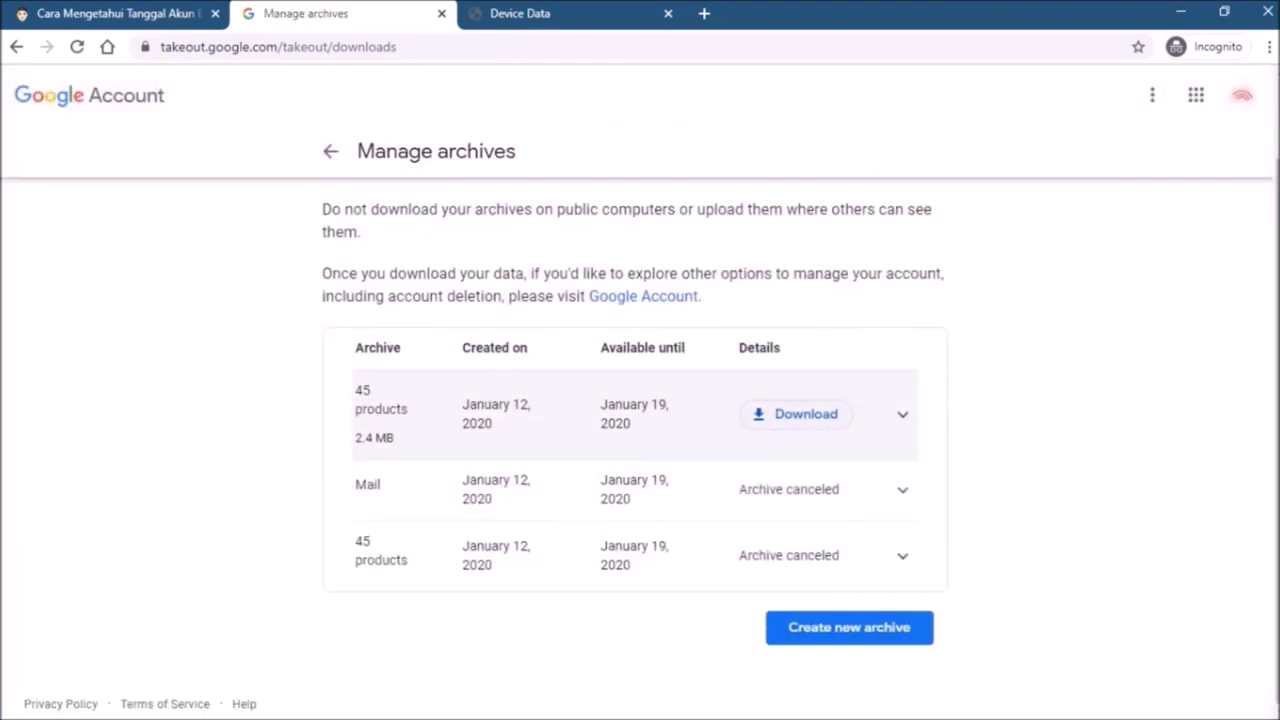
key("alt+Tab")
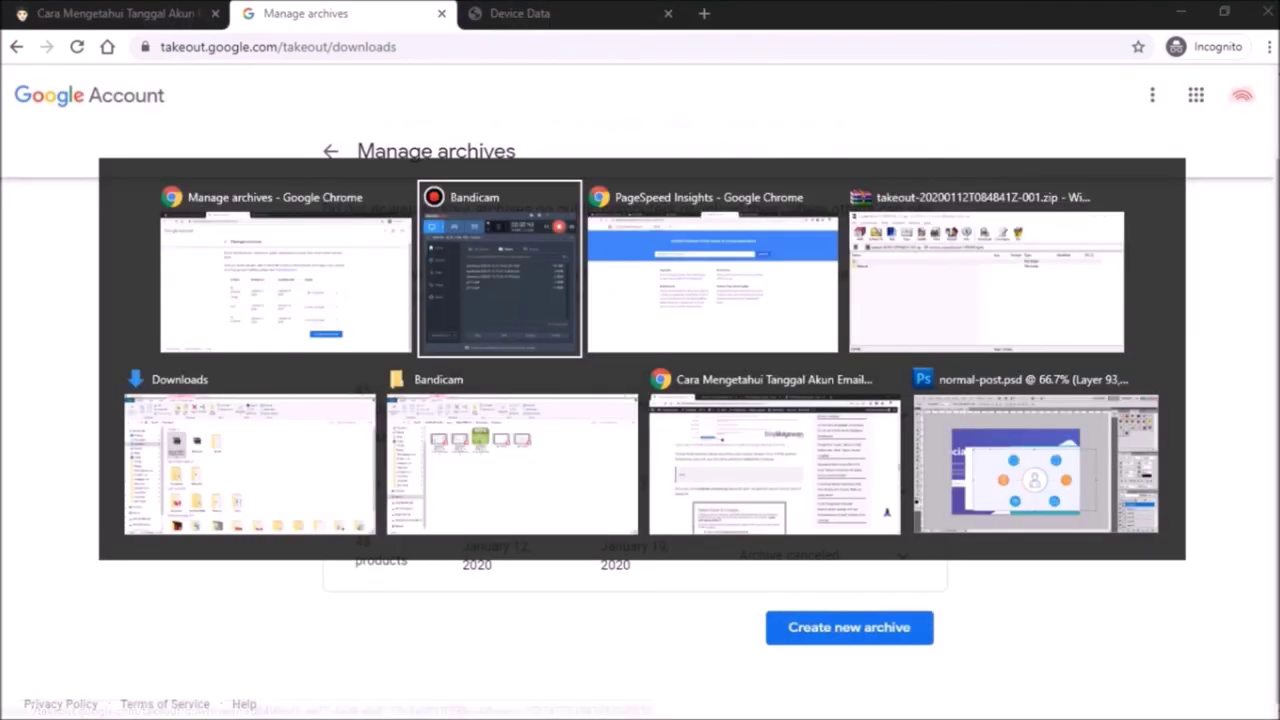
Browse the zip's Takeout > Android Device Configuration Service folder and open the first Device HTML file.
double_click(351, 380)
double_click(351, 378)
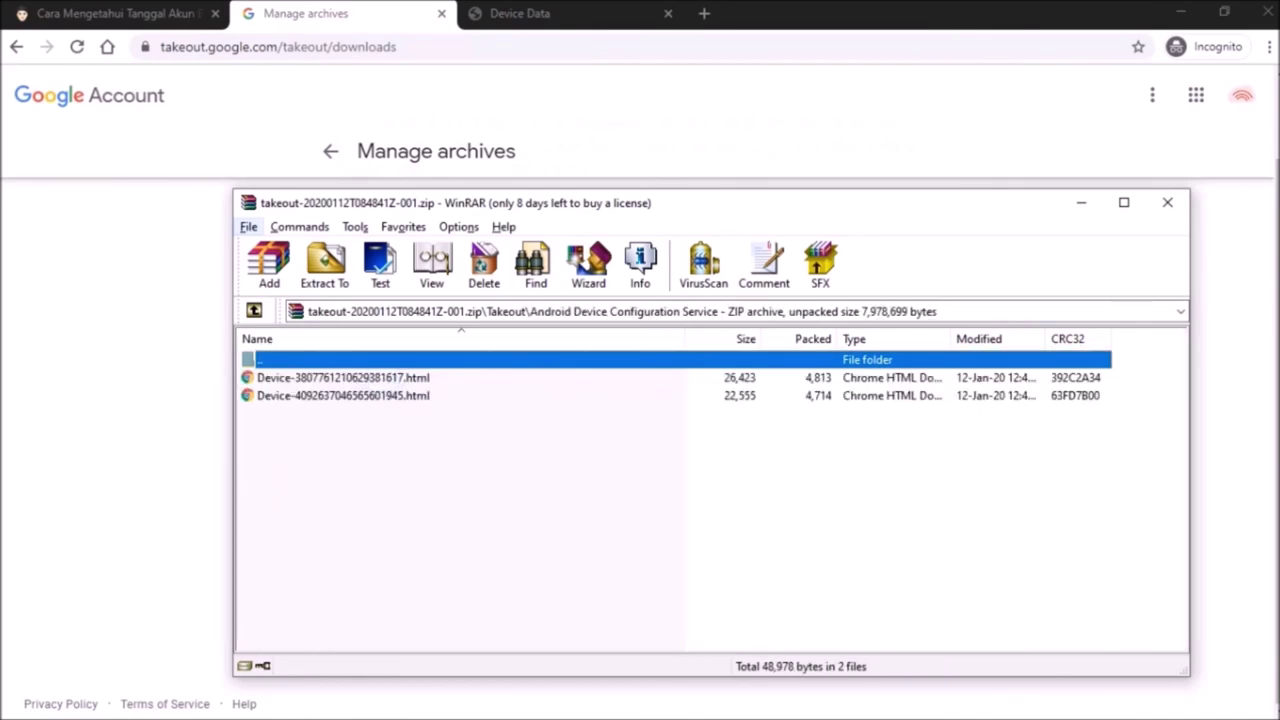
double_click(430, 380)
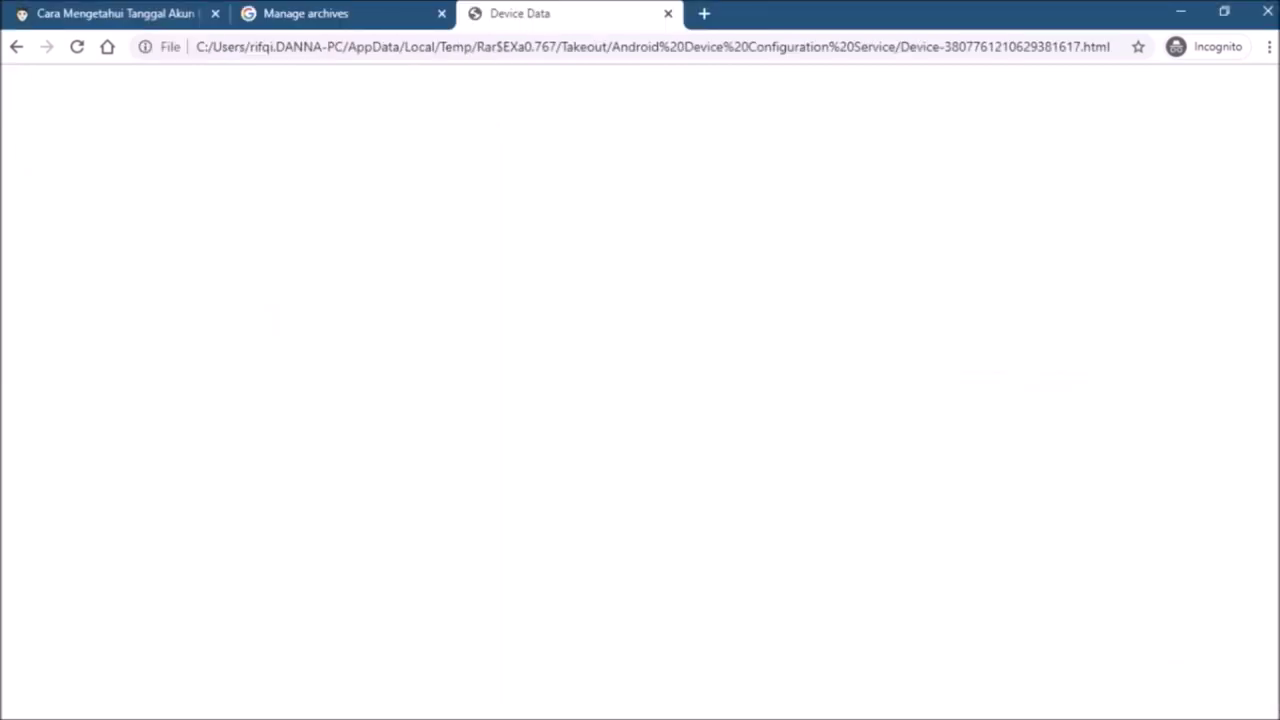
Scroll the Device Data report down to the hardware feature table.
scroll(635, 390, "down", 1)
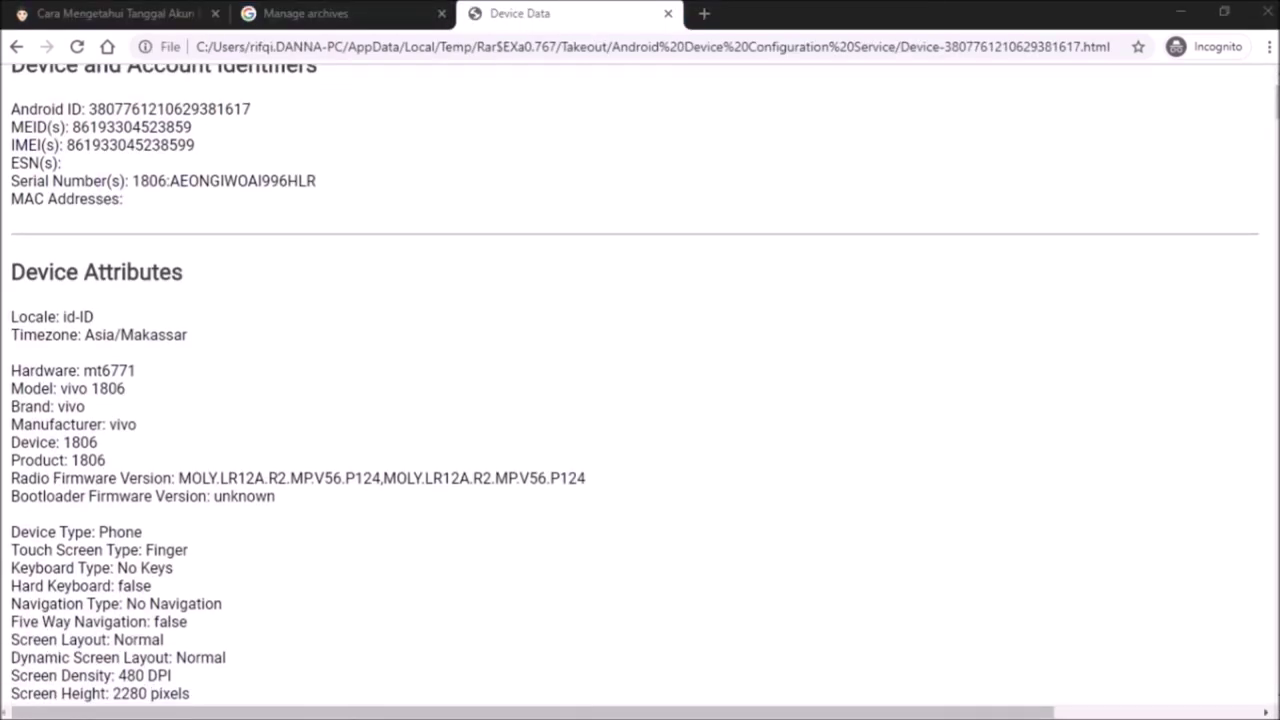
scroll(640, 390, "down", 20)
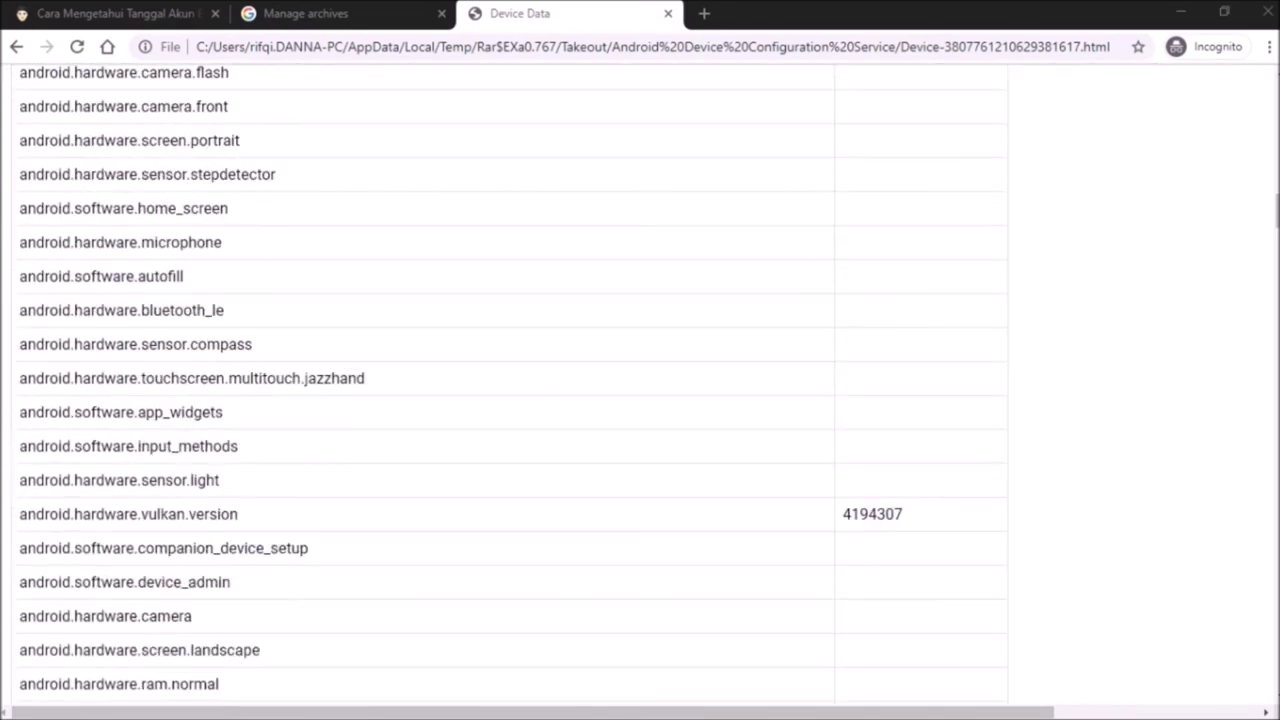